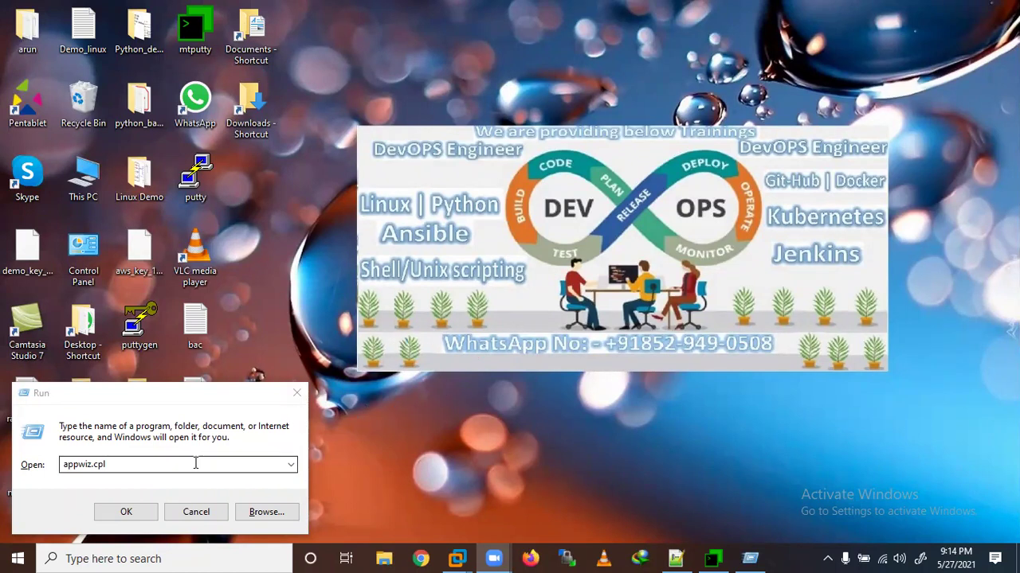
Step: Circle the appwiz.cpl command in the Run dialog with the red annotation pen
left_click(193, 464)
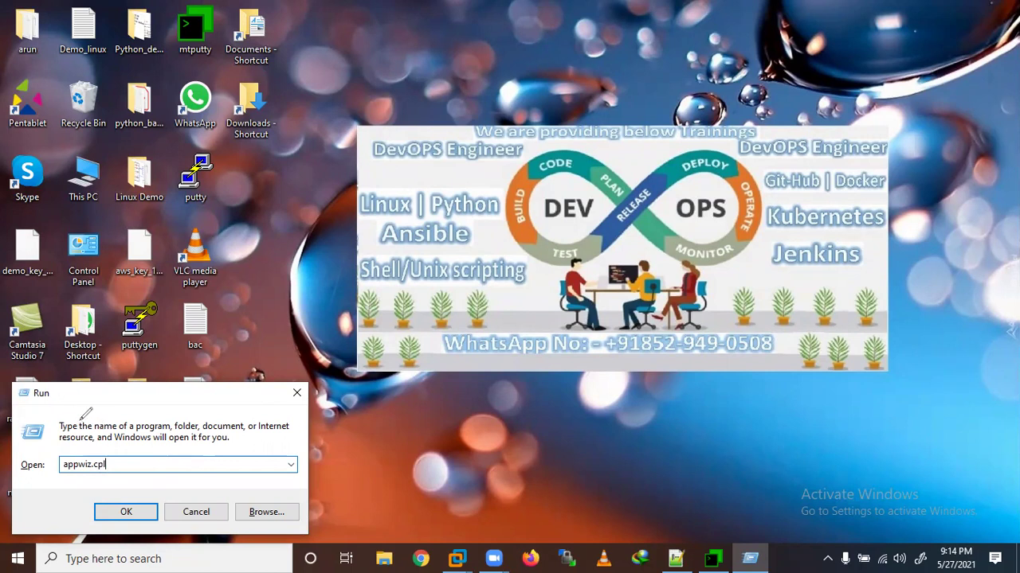
left_click_drag(80, 423, 71, 470)
key("Escape")
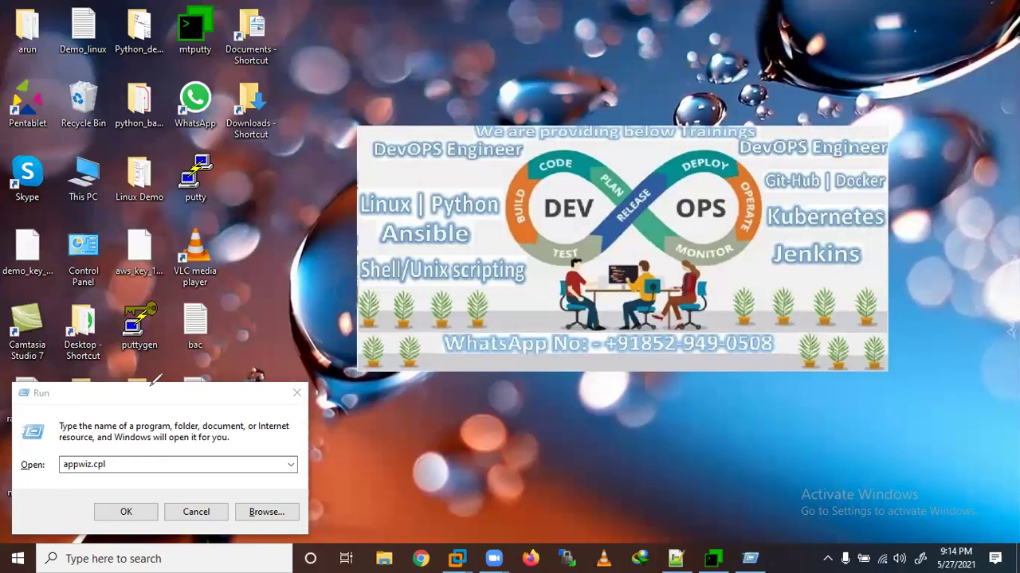
mouse_move(80, 431)
left_mouse_down()
mouse_move(94, 425)
mouse_move(60, 488)
mouse_move(115, 425)
mouse_move(96, 424)
left_mouse_up()
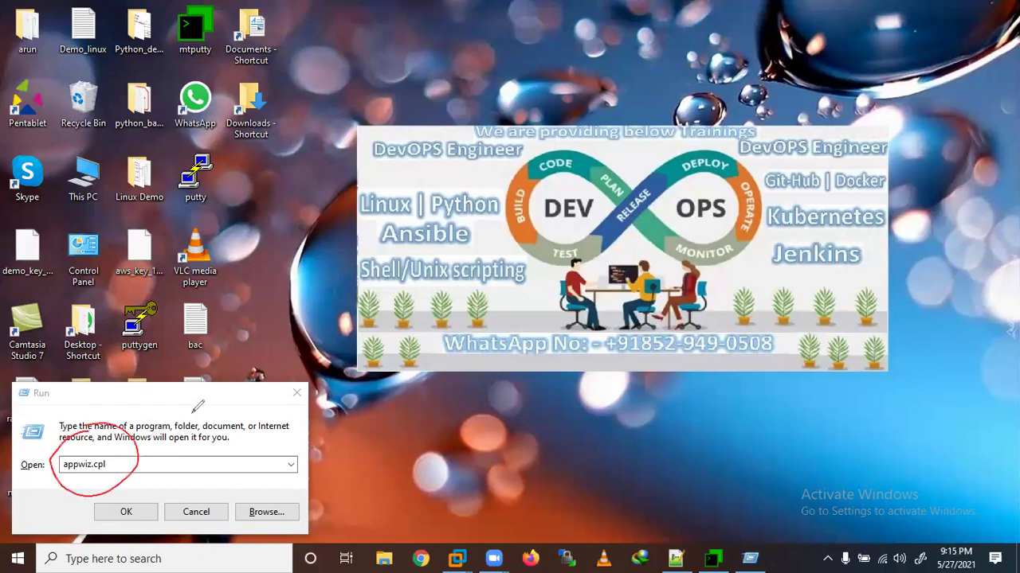
Step: Handwrite "appwiz.cpl = Add/remove" in red across the desktop above the Run dialog and underline both terms
mouse_move(239, 390)
left_mouse_down()
mouse_move(216, 398)
mouse_move(242, 417)
mouse_move(279, 367)
mouse_move(296, 372)
mouse_move(327, 353)
mouse_move(341, 371)
left_mouse_up()
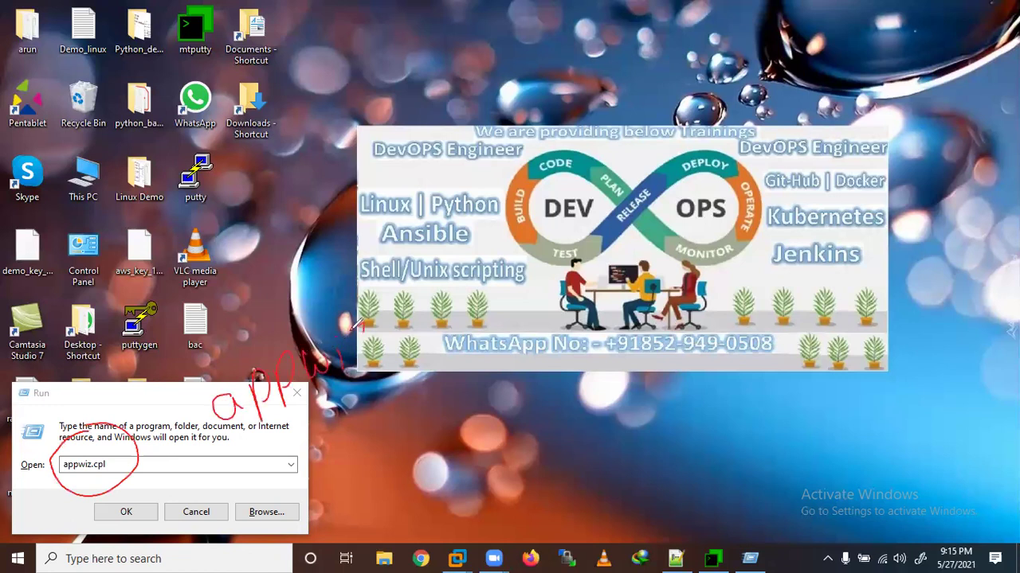
left_click_drag(358, 323, 368, 358)
left_click(395, 330)
mouse_move(416, 296)
left_mouse_down()
mouse_move(410, 325)
mouse_move(448, 296)
left_mouse_up()
left_click_drag(462, 253, 463, 312)
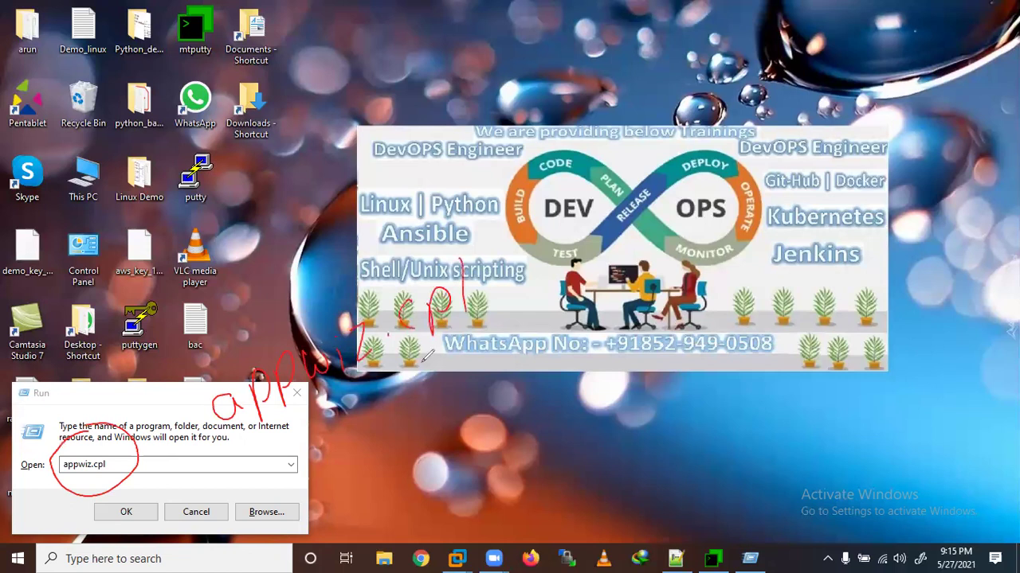
left_click_drag(379, 380, 478, 317)
left_click_drag(517, 301, 532, 264)
mouse_move(594, 227)
left_mouse_down()
mouse_move(596, 288)
mouse_move(637, 219)
mouse_move(691, 193)
mouse_move(687, 185)
mouse_move(752, 199)
mouse_move(851, 160)
left_mouse_up()
left_click_drag(659, 284, 747, 250)
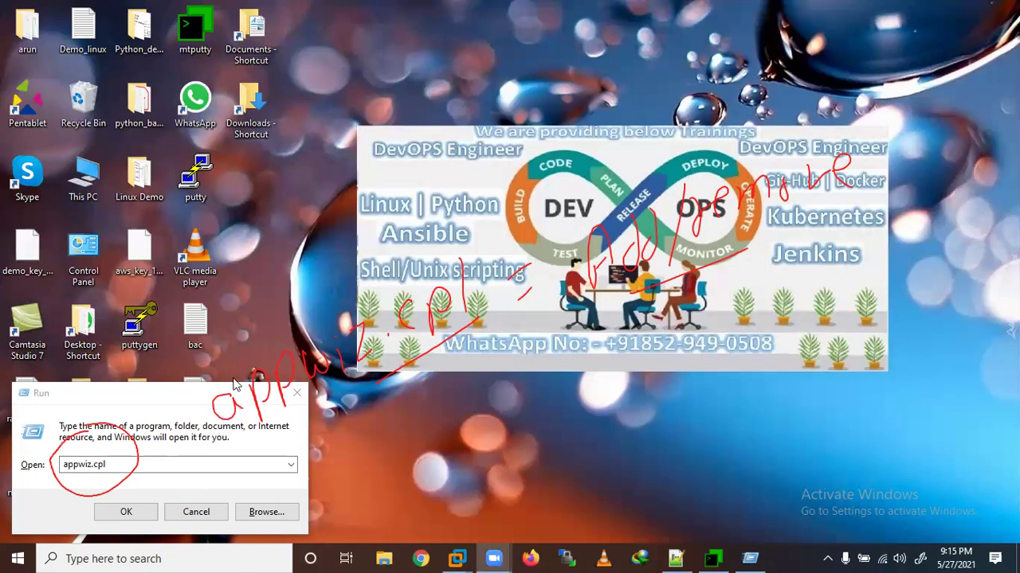
Step: Run appwiz.cpl, clear the red annotations and maximize the Programs and Features window
left_click(146, 509)
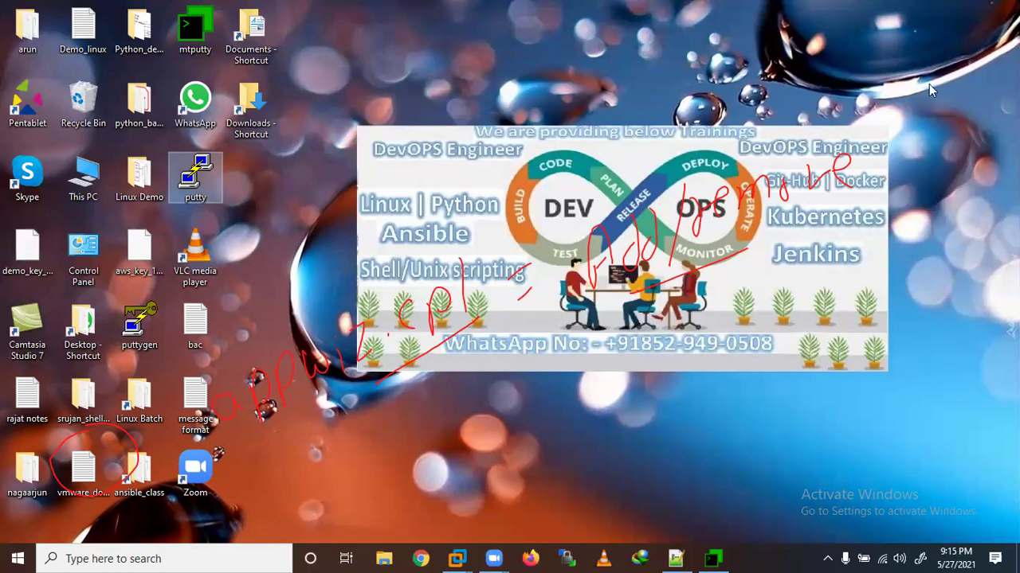
key("Escape")
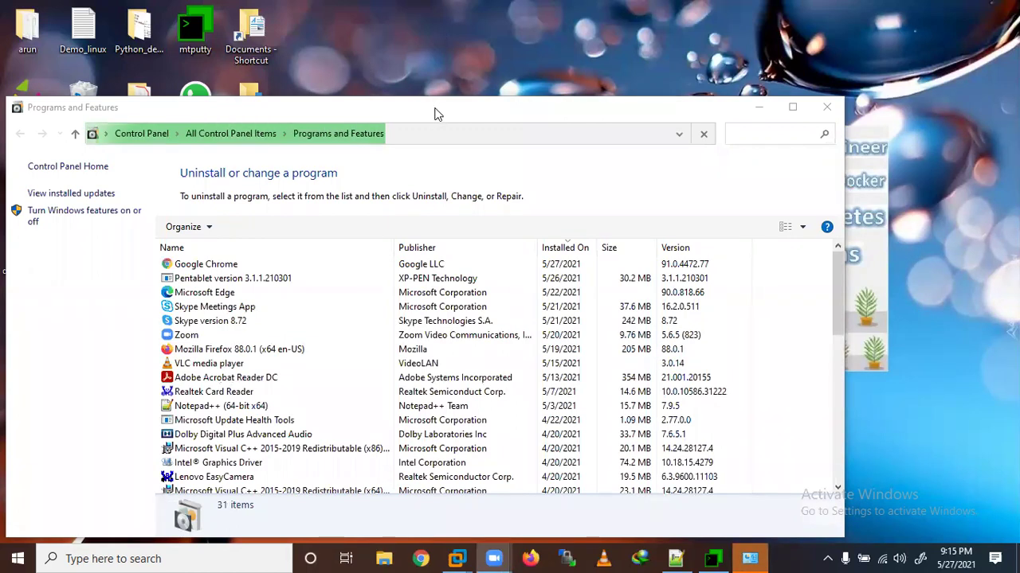
left_click(793, 109)
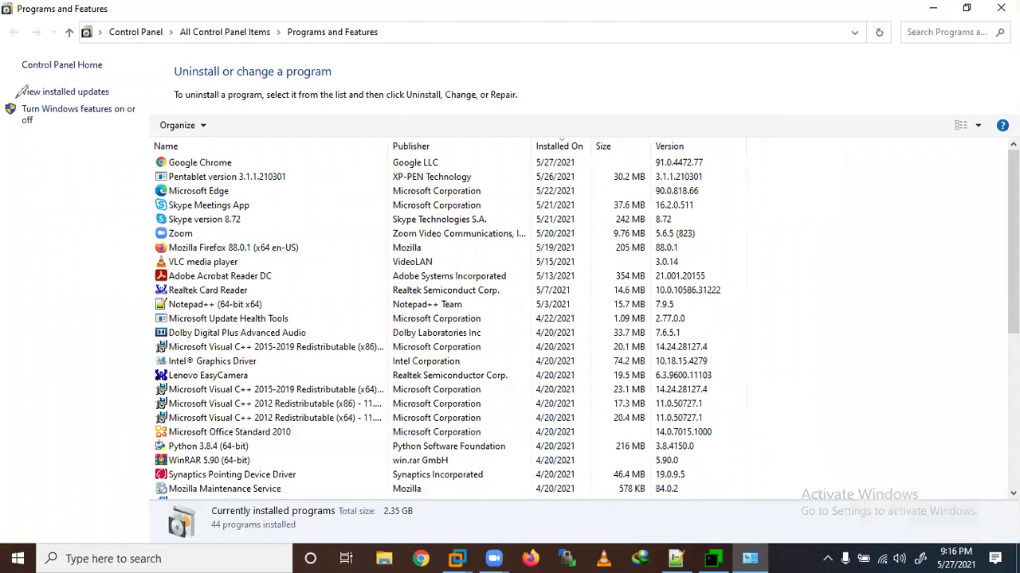
left_click_drag(14, 96, 62, 131)
left_click_drag(143, 78, 64, 131)
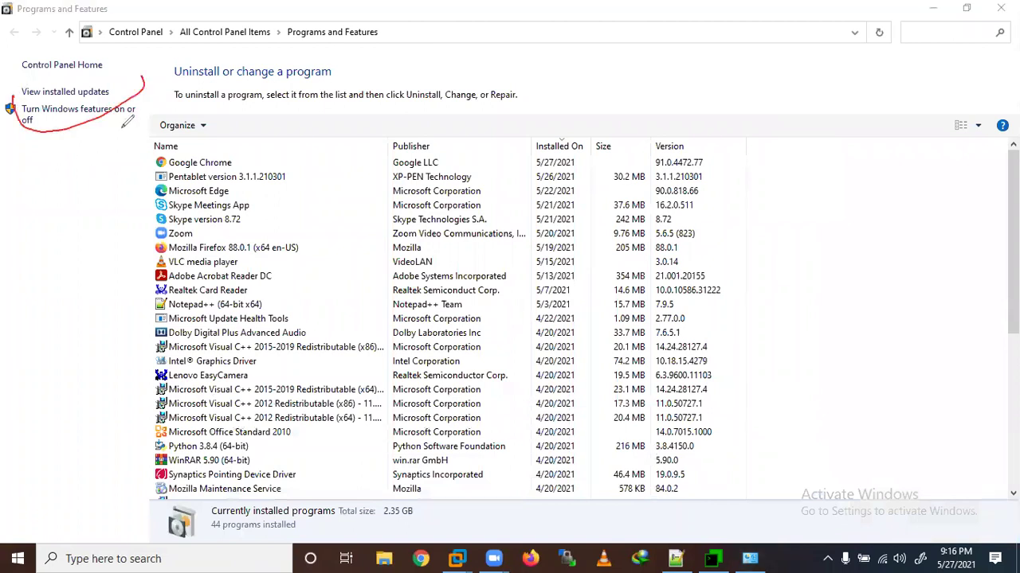
key("Escape")
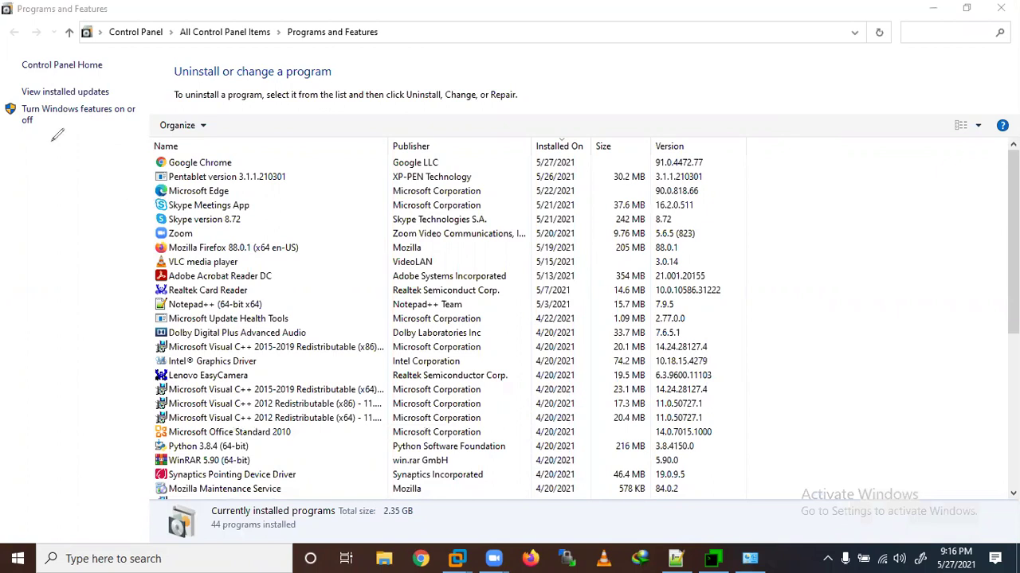
Step: Circle the "Turn Windows features on or off" link in red
key("ctrl+y")
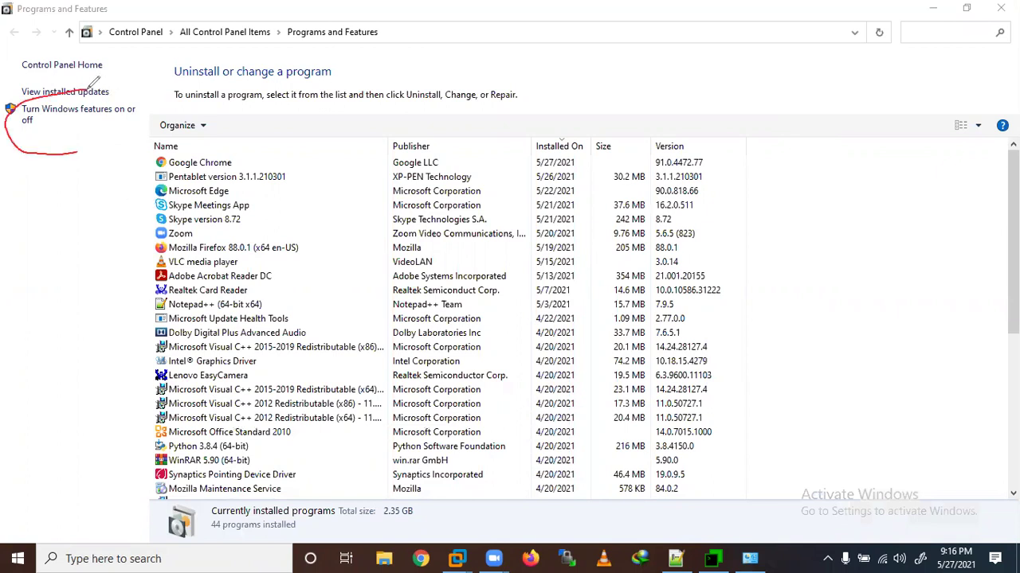
key("ctrl+y")
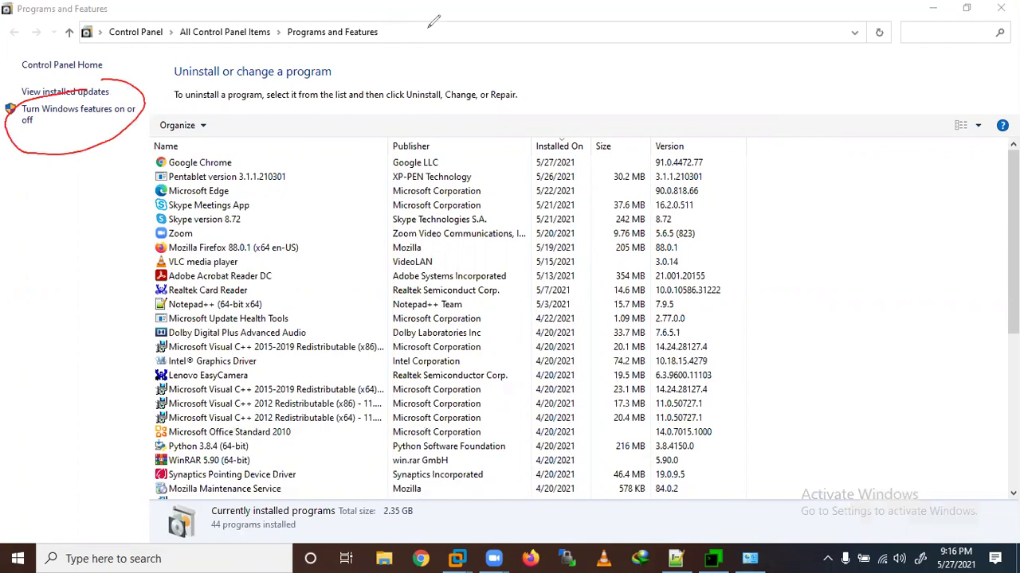
Step: Select Telnet Client in the Windows Features list and mark it with a red tick and circle
left_click(118, 109)
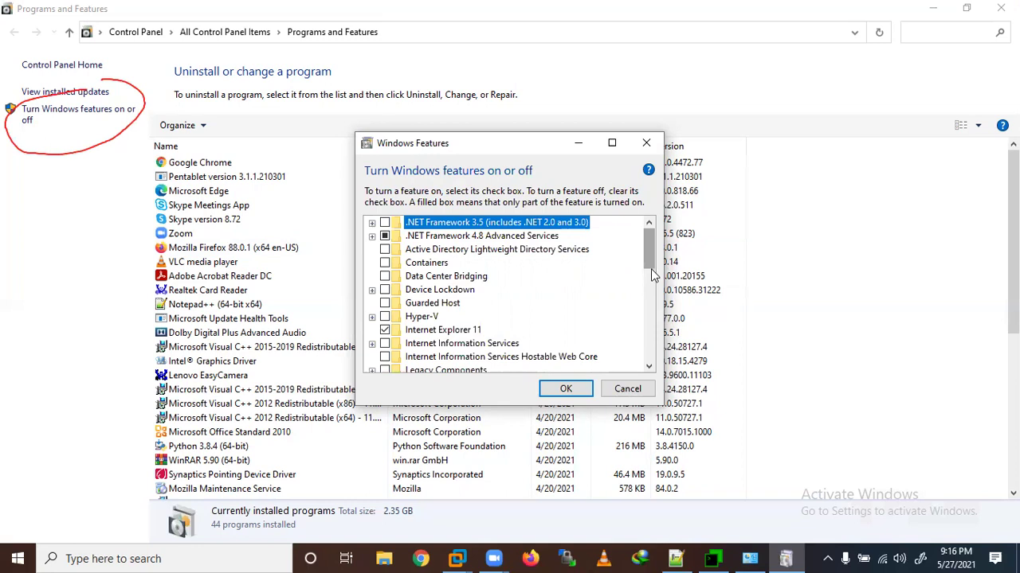
scroll(651, 275, "down", 2)
scroll(640, 316, "down", 4)
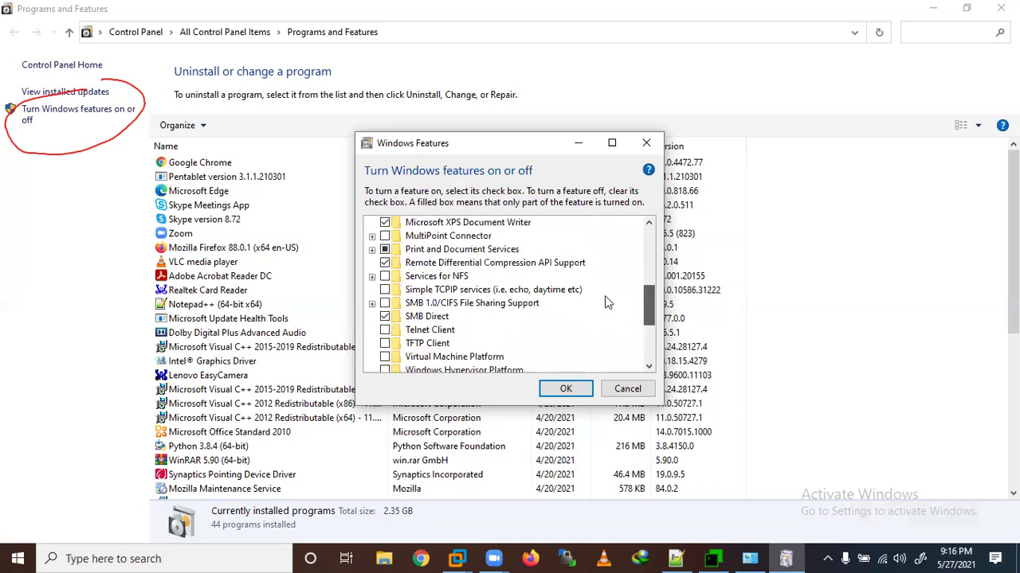
left_click(386, 330)
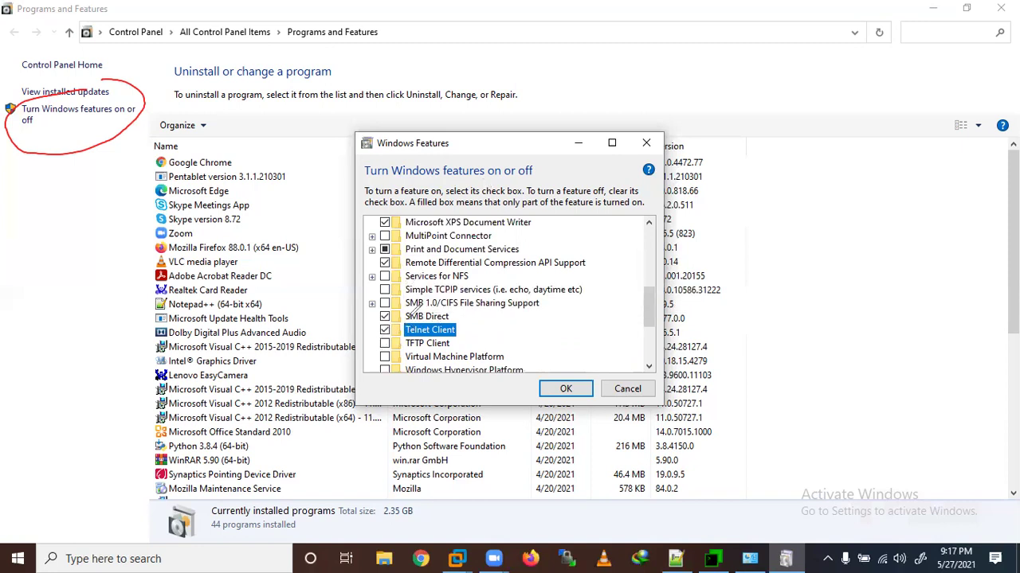
mouse_move(380, 319)
left_mouse_down()
mouse_move(416, 310)
mouse_move(401, 320)
left_mouse_up()
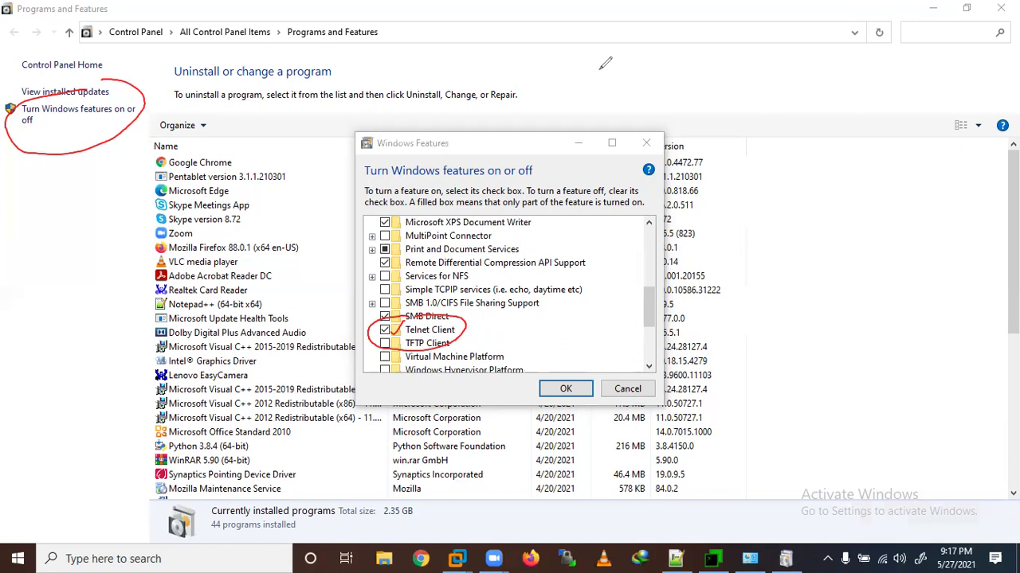
Step: Apply the Windows feature change, circle the completion message in red and close the dialog
left_click(558, 388)
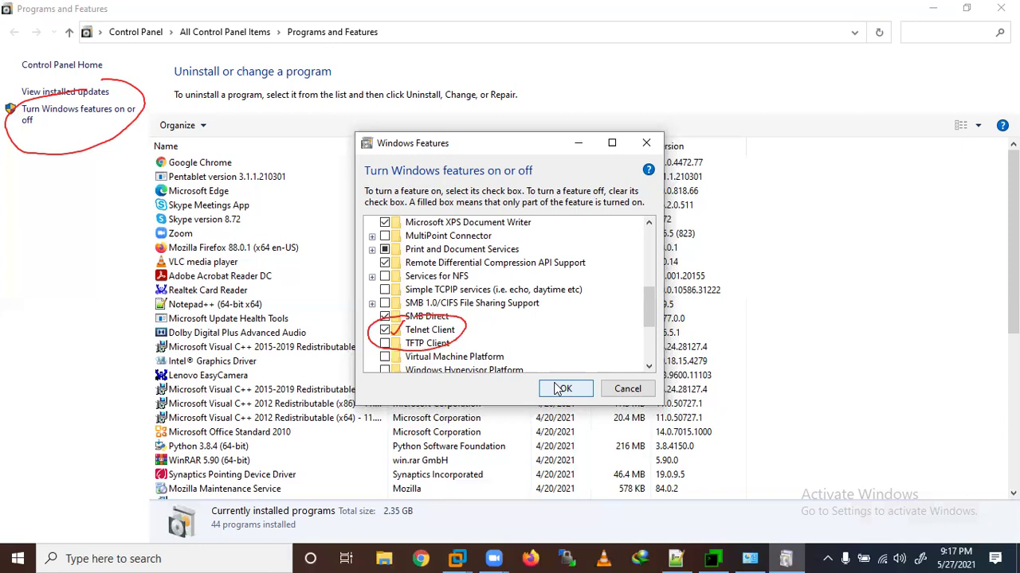
left_click(560, 388)
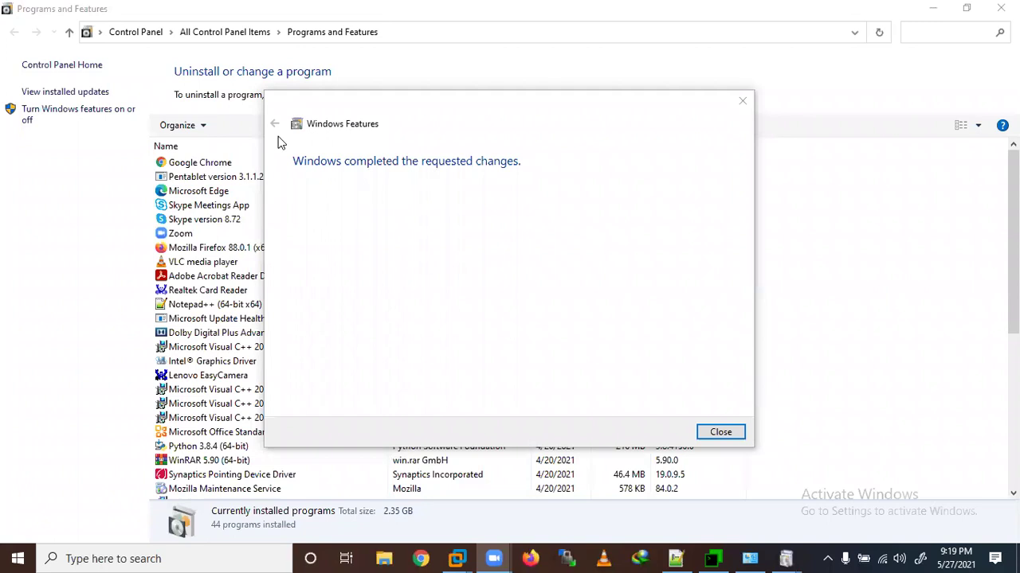
mouse_move(377, 103)
left_mouse_down()
mouse_move(318, 105)
mouse_move(296, 193)
mouse_move(452, 116)
left_mouse_up()
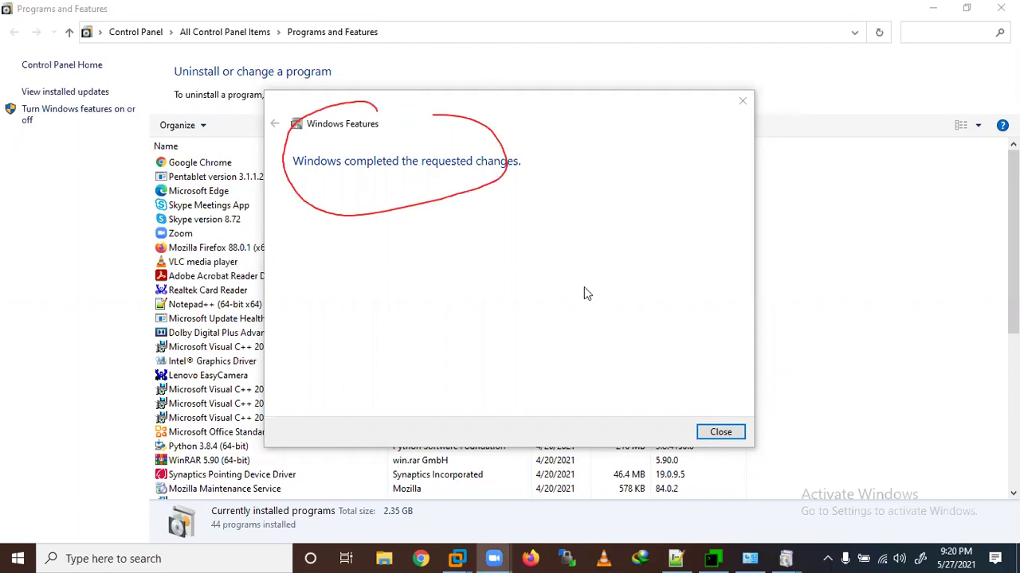
left_click(717, 430)
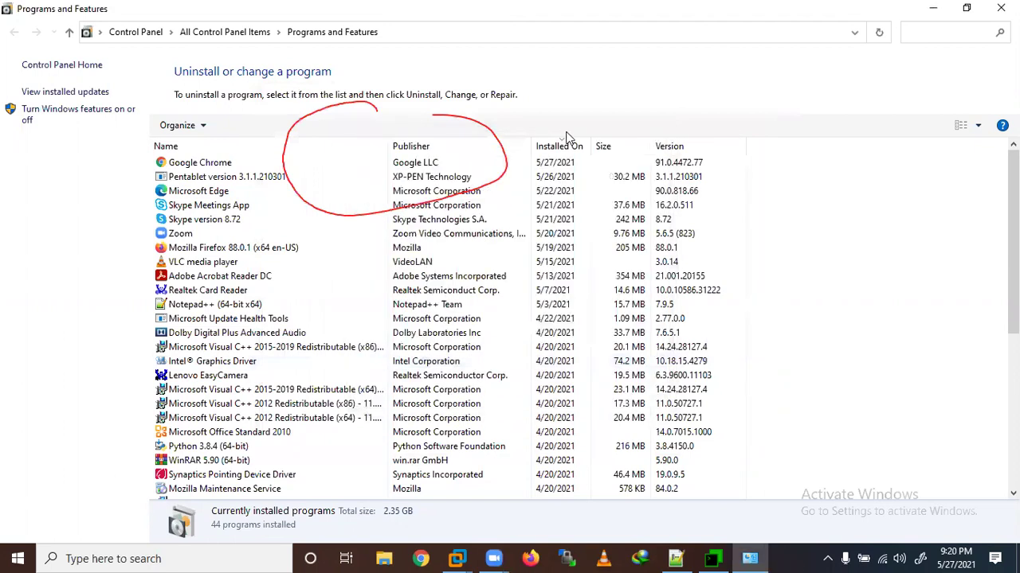
Step: Test the server's port from the Run dialog with the command telnet 10.10.1.200 139
key("super+r")
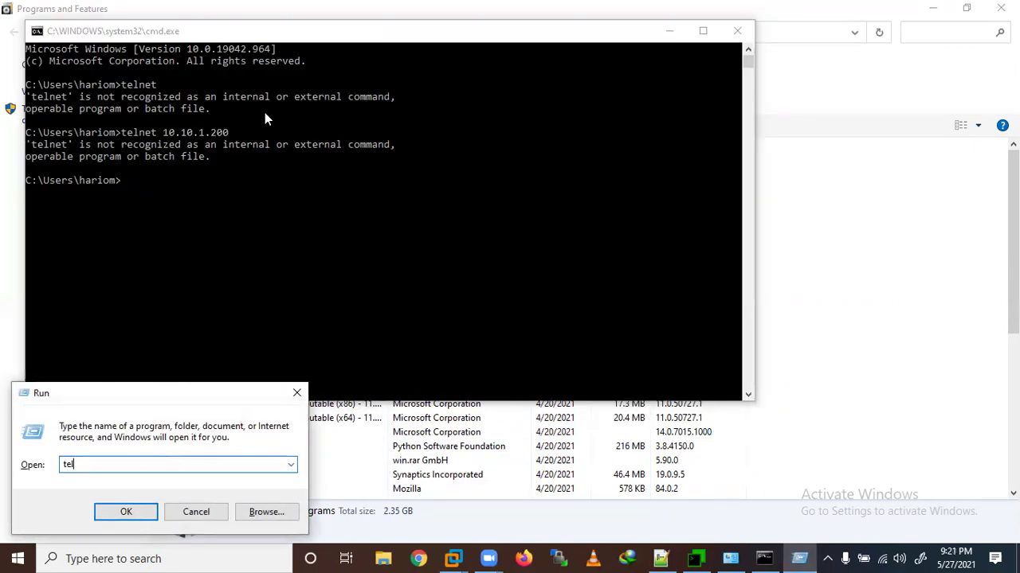
type("net 10.10.1.200 139")
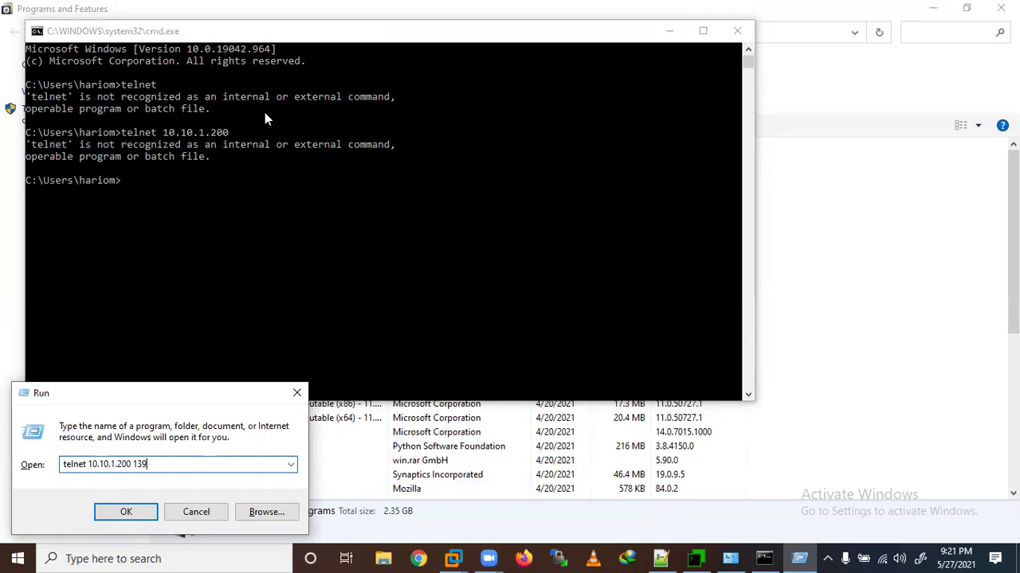
key("Return")
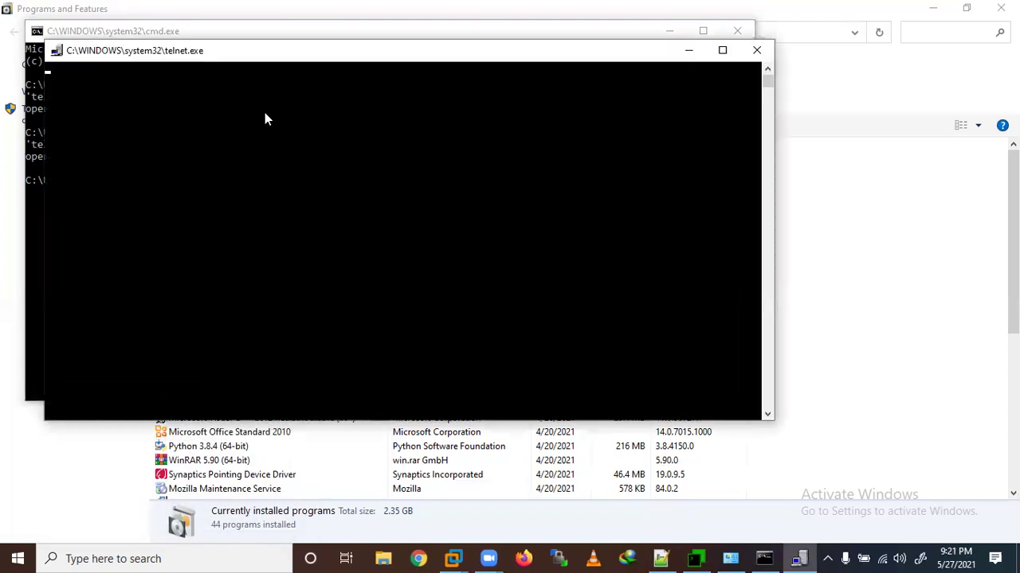
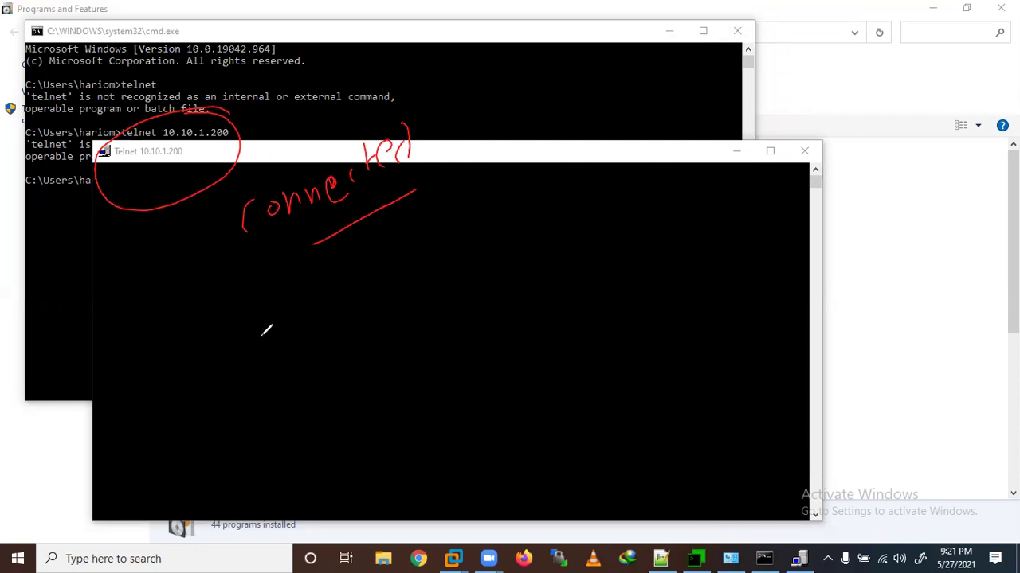
Step: Handwrite "telnet 10.10.1.200 139" in red across the Telnet window
mouse_move(256, 338)
left_mouse_down()
mouse_move(280, 390)
mouse_move(301, 363)
left_mouse_up()
mouse_move(311, 317)
left_mouse_down()
mouse_move(353, 325)
mouse_move(371, 284)
mouse_move(412, 255)
mouse_move(414, 292)
mouse_move(462, 241)
mouse_move(454, 239)
left_mouse_up()
key("ctrl+z")
key("ctrl+z")
mouse_move(444, 267)
left_mouse_down()
mouse_move(489, 235)
mouse_move(497, 249)
left_mouse_up()
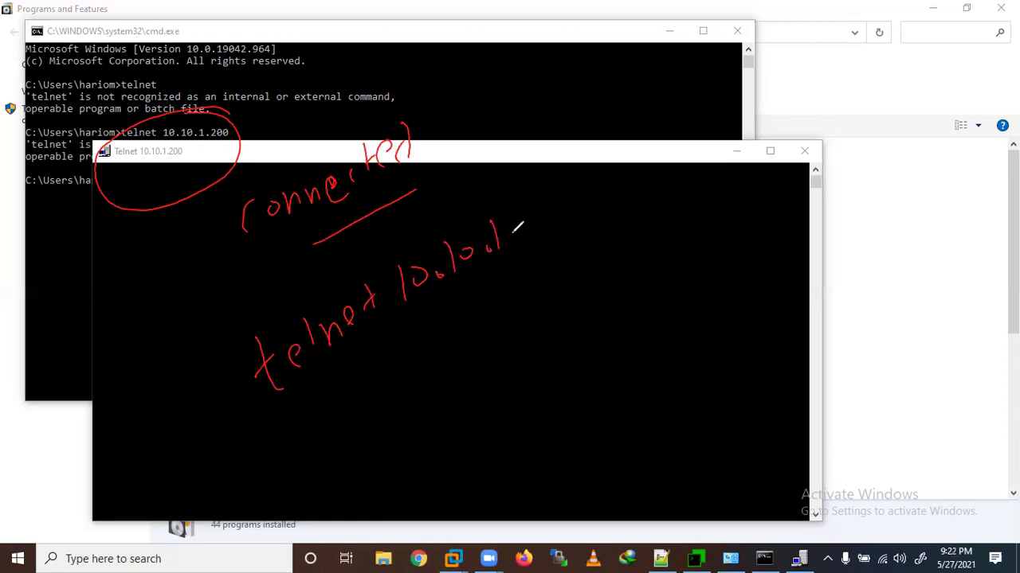
mouse_move(524, 202)
left_mouse_down()
mouse_move(543, 231)
mouse_move(578, 199)
left_mouse_up()
left_click_drag(610, 157, 610, 187)
left_click_drag(625, 156, 645, 181)
Step: Draw a downward arrow under the handwritten 139 and write 23 below it
left_click_drag(666, 137, 649, 239)
mouse_move(667, 187)
left_mouse_down()
mouse_move(670, 235)
mouse_move(629, 222)
left_mouse_up()
left_click_drag(658, 253, 688, 211)
left_click_drag(665, 290, 685, 319)
mouse_move(694, 263)
left_mouse_down()
mouse_move(712, 262)
mouse_move(708, 323)
mouse_move(687, 327)
left_mouse_up()
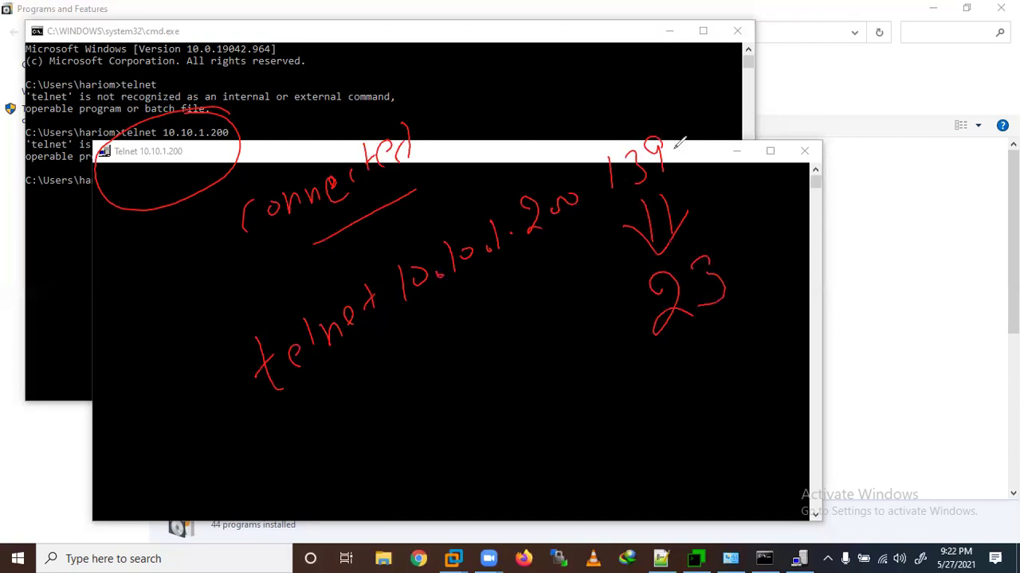
Step: Frame the handwritten 139 and label it "=> Samba" in red
left_click_drag(599, 184, 682, 171)
mouse_move(693, 133)
left_mouse_down()
mouse_move(707, 147)
mouse_move(725, 126)
mouse_move(721, 155)
left_mouse_up()
mouse_move(772, 118)
left_mouse_down()
mouse_move(753, 151)
mouse_move(828, 129)
left_mouse_up()
left_click_drag(837, 93, 846, 128)
mouse_move(871, 104)
left_mouse_down()
mouse_move(865, 120)
mouse_move(876, 118)
left_mouse_up()
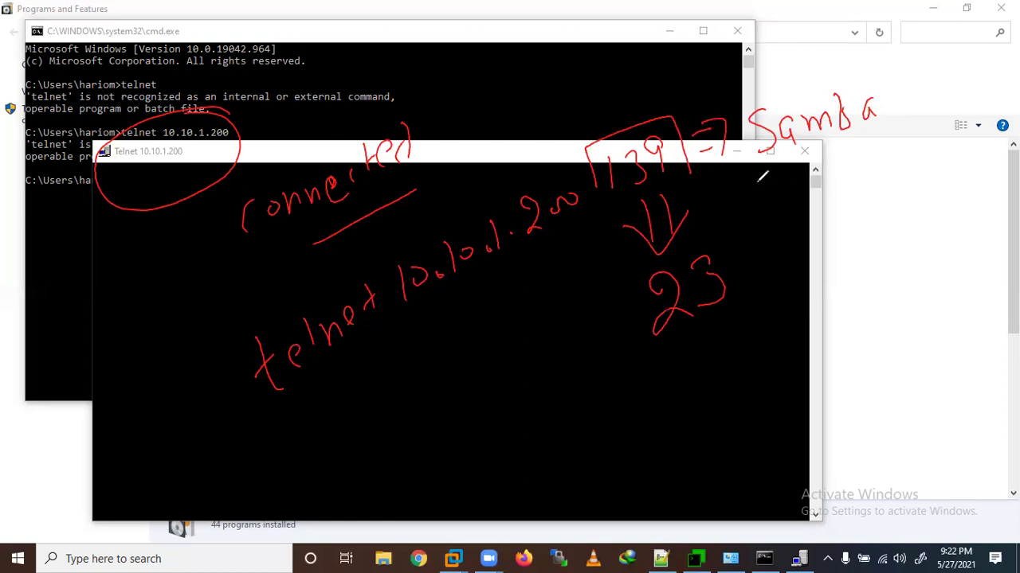
Step: Draw an arrow below Samba with the note "Port no 139 is enabled or not", and tick the circled Telnet window title
mouse_move(818, 178)
left_mouse_down()
mouse_move(826, 205)
mouse_move(812, 212)
left_mouse_up()
mouse_move(770, 204)
left_mouse_down()
mouse_move(821, 242)
mouse_move(847, 196)
left_mouse_up()
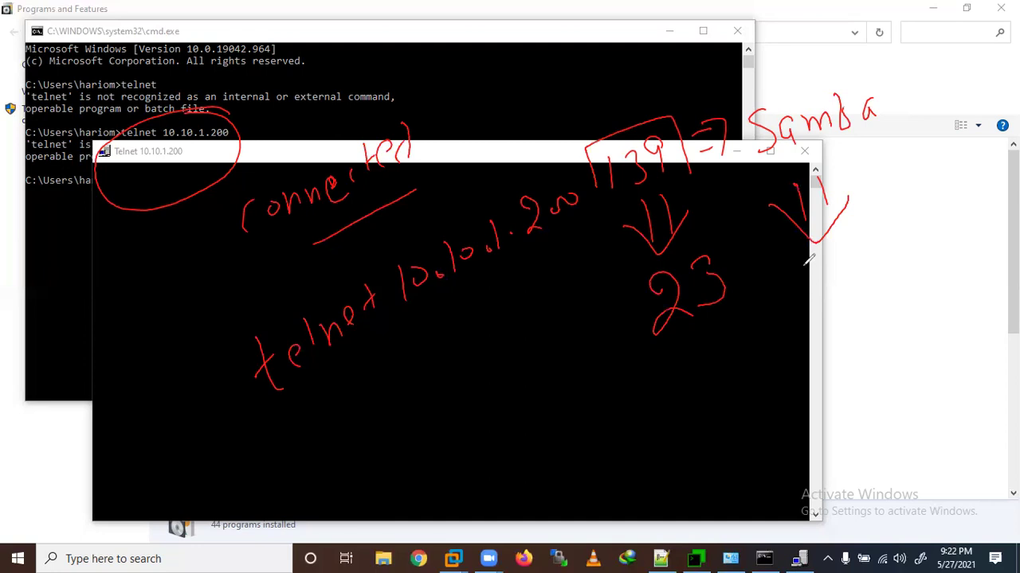
mouse_move(796, 276)
left_mouse_down()
mouse_move(802, 322)
mouse_move(809, 275)
left_mouse_up()
mouse_move(841, 275)
left_mouse_down()
mouse_move(838, 285)
mouse_move(863, 267)
left_mouse_up()
mouse_move(868, 274)
left_mouse_down()
mouse_move(892, 258)
mouse_move(876, 278)
left_mouse_up()
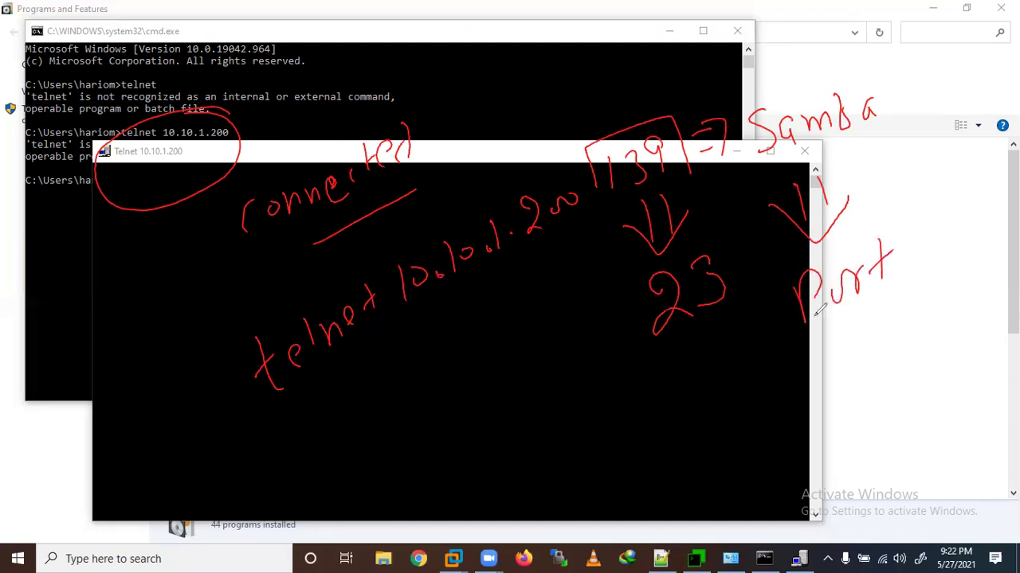
left_click_drag(918, 268, 957, 248)
left_click_drag(817, 325, 816, 363)
left_click_drag(843, 312, 848, 346)
left_click_drag(876, 305, 876, 339)
left_click_drag(751, 419, 750, 449)
left_click_drag(791, 401, 763, 435)
mouse_move(808, 401)
left_mouse_down()
mouse_move(821, 410)
mouse_move(843, 380)
mouse_move(881, 376)
left_mouse_up()
mouse_move(884, 341)
left_mouse_down()
mouse_move(894, 375)
mouse_move(924, 355)
mouse_move(948, 310)
left_mouse_up()
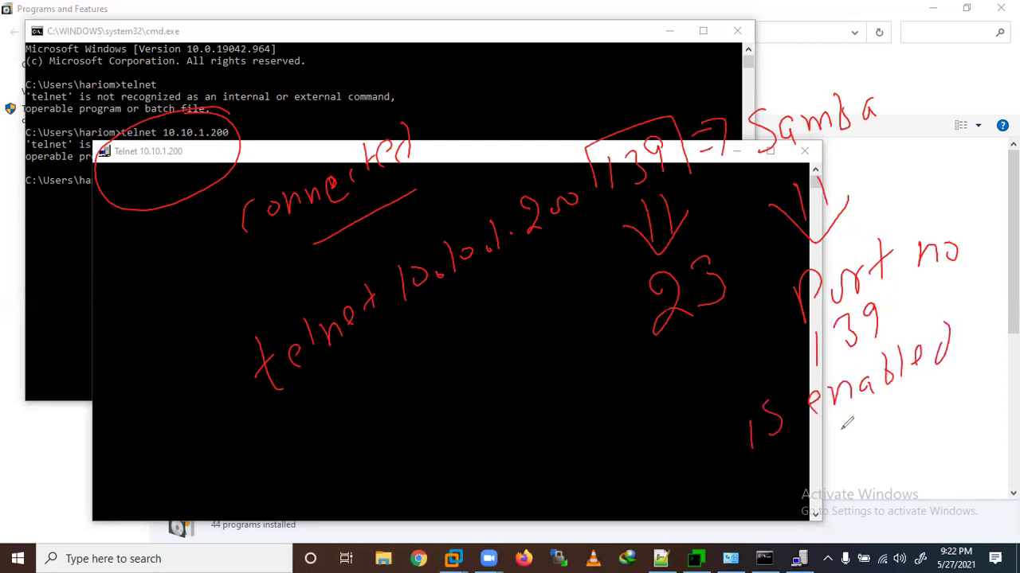
left_click_drag(828, 443, 825, 445)
mouse_move(842, 448)
left_mouse_down()
mouse_move(895, 403)
mouse_move(908, 423)
left_mouse_up()
left_click_drag(897, 408, 929, 394)
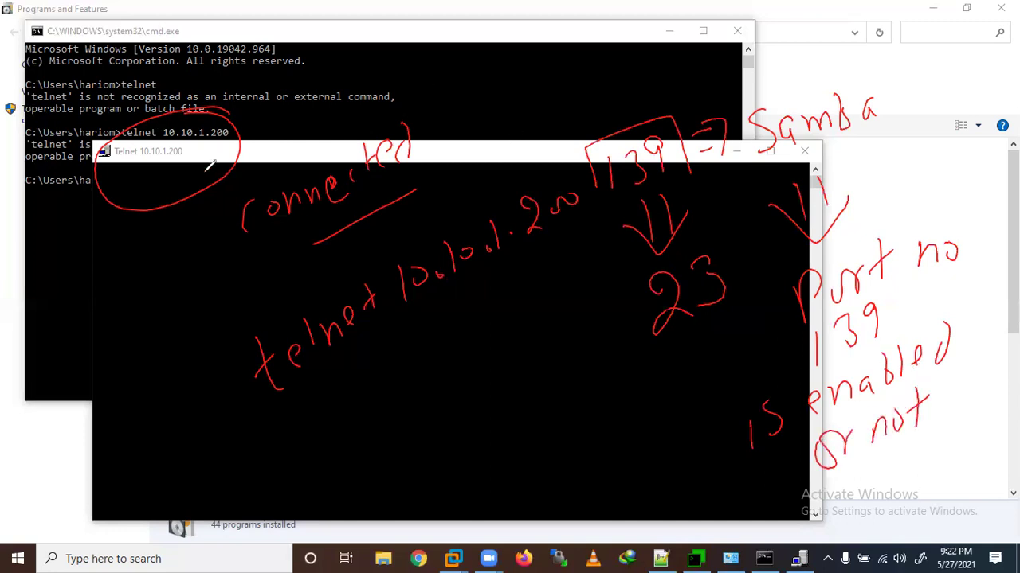
left_click_drag(164, 164, 188, 153)
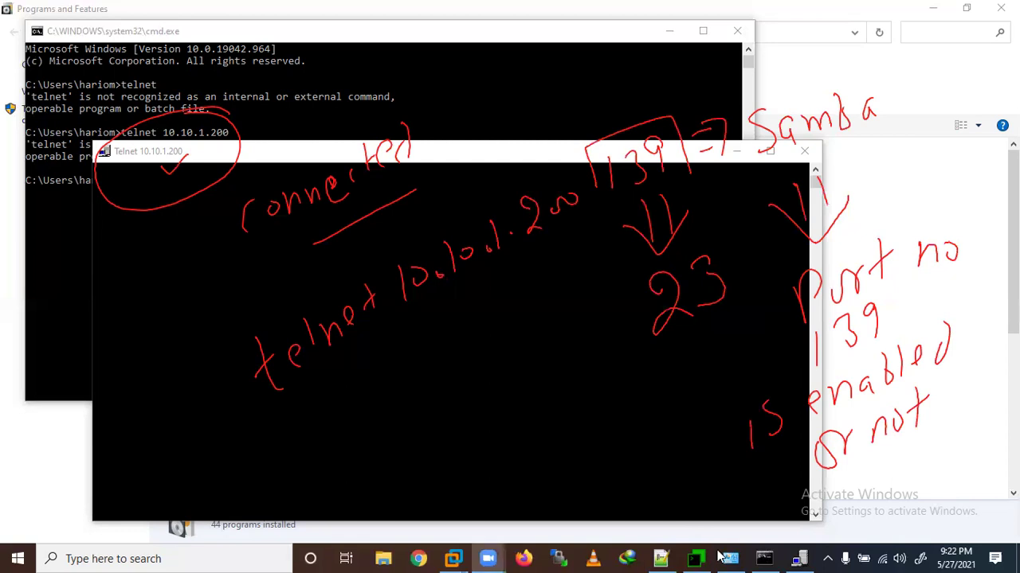
Step: Switch to the MTPuTTY session and highlight the samba service and the firewall-cmd --list-all command
key("alt+Tab")
double_click(430, 394)
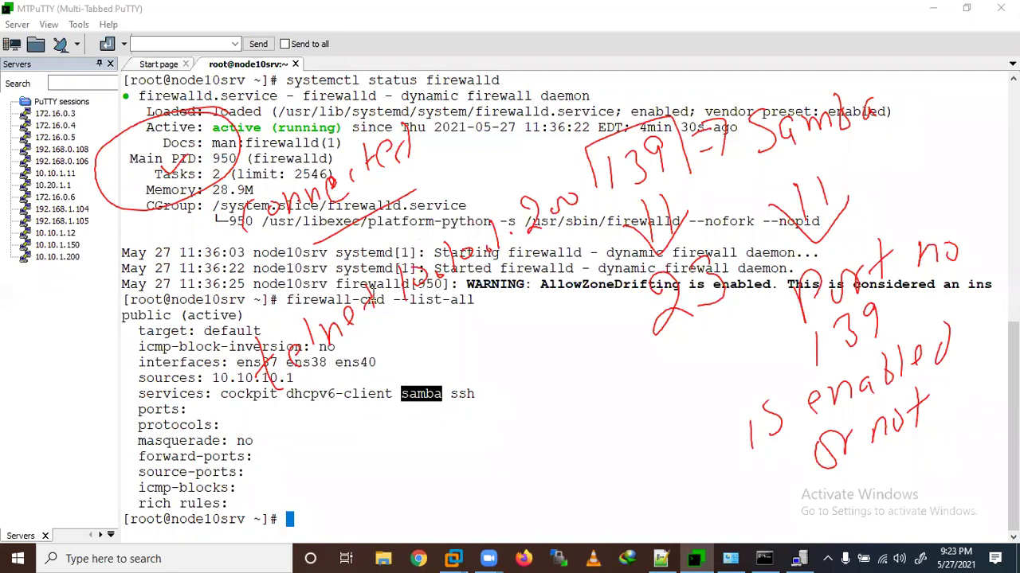
left_click_drag(287, 299, 474, 299)
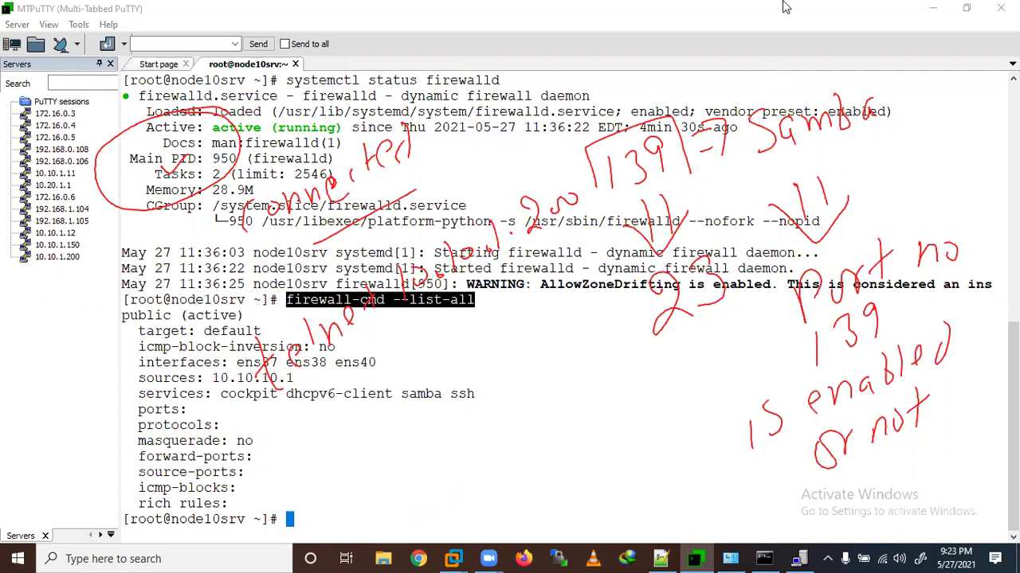
Step: Clear the red annotations and highlight samba in the firewall's services line
key("Escape")
double_click(423, 402)
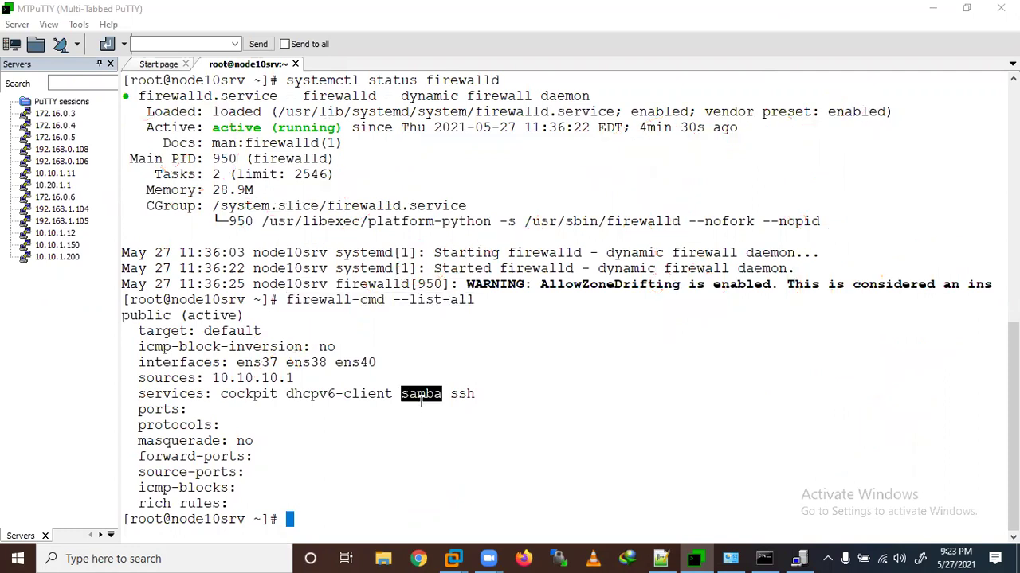
triple_click(419, 423)
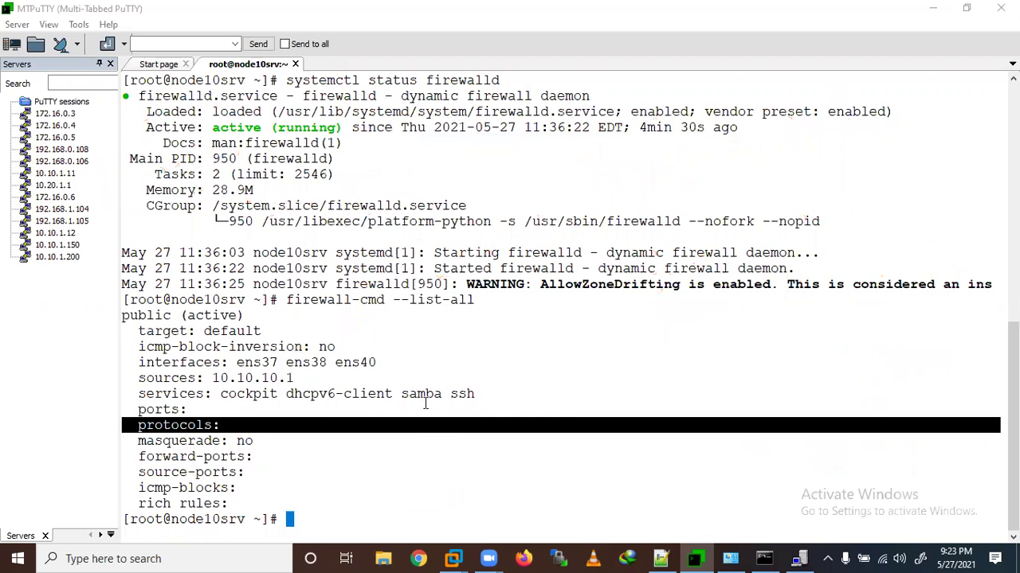
triple_click(422, 406)
double_click(422, 397)
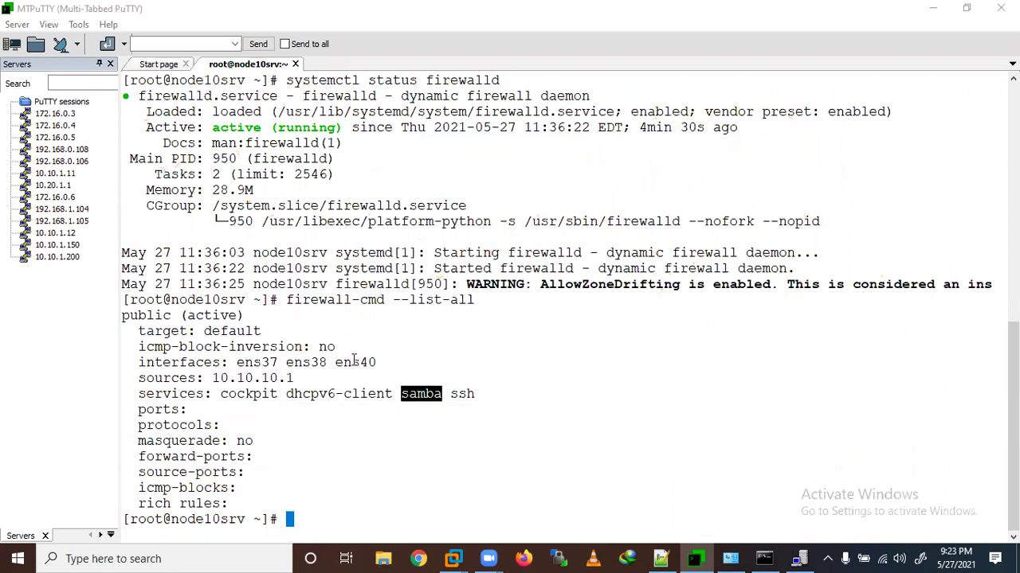
Step: Copy firewall-cmd from the earlier command line and clear the terminal screen with an empty prompt
double_click(331, 299)
right_click(330, 300)
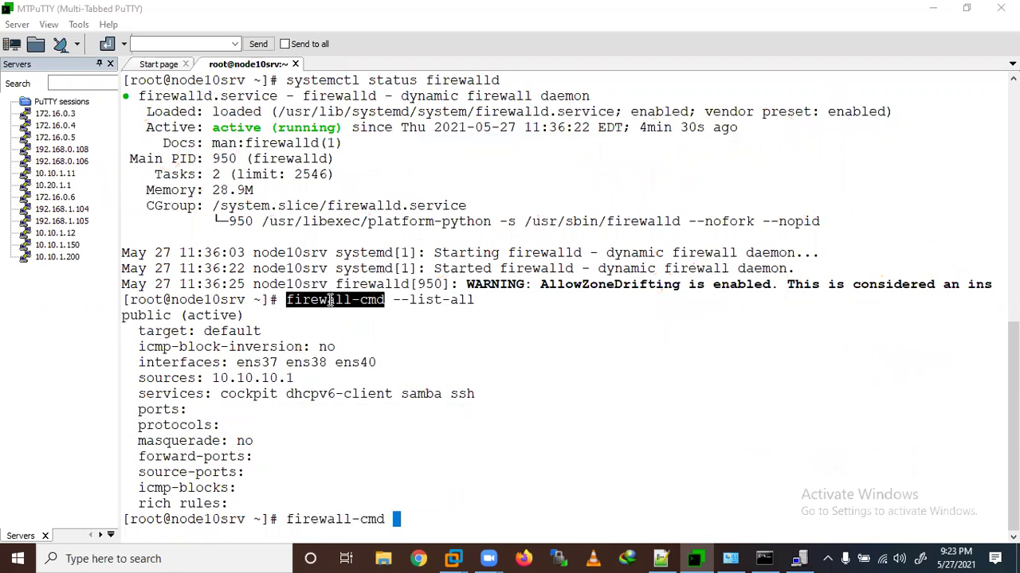
key("BackSpace")
key("BackSpace")
key("BackSpace")
key("BackSpace")
key("BackSpace")
key("BackSpace")
key("BackSpace")
key("BackSpace")
key("BackSpace")
key("BackSpace")
key("BackSpace")
key("BackSpace")
key("ctrl+l")
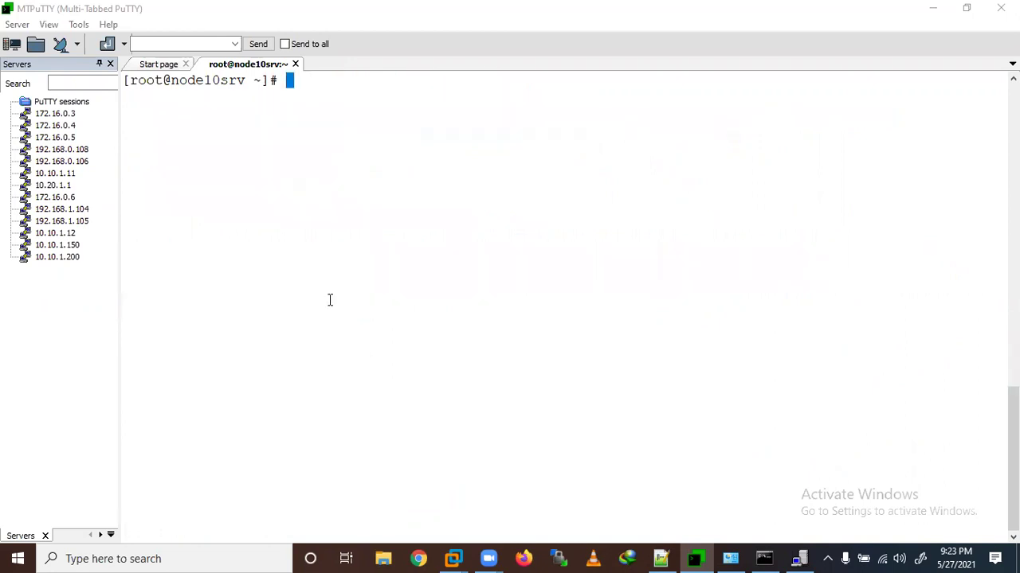
Step: Remove samba from the allowed firewall services by running firewall-cmd --remove-service=samba
right_click(329, 300)
type("--")
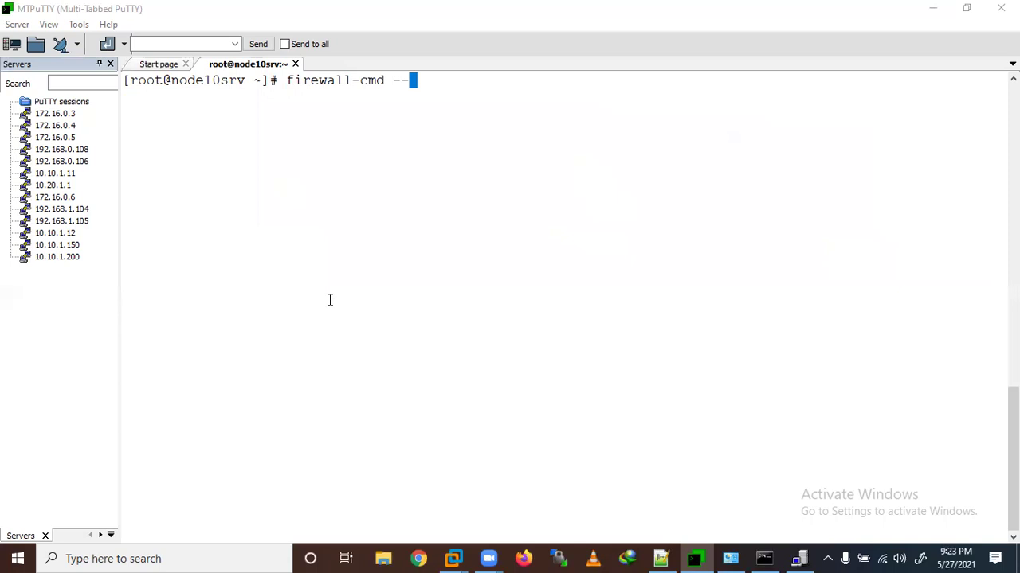
type("remove")
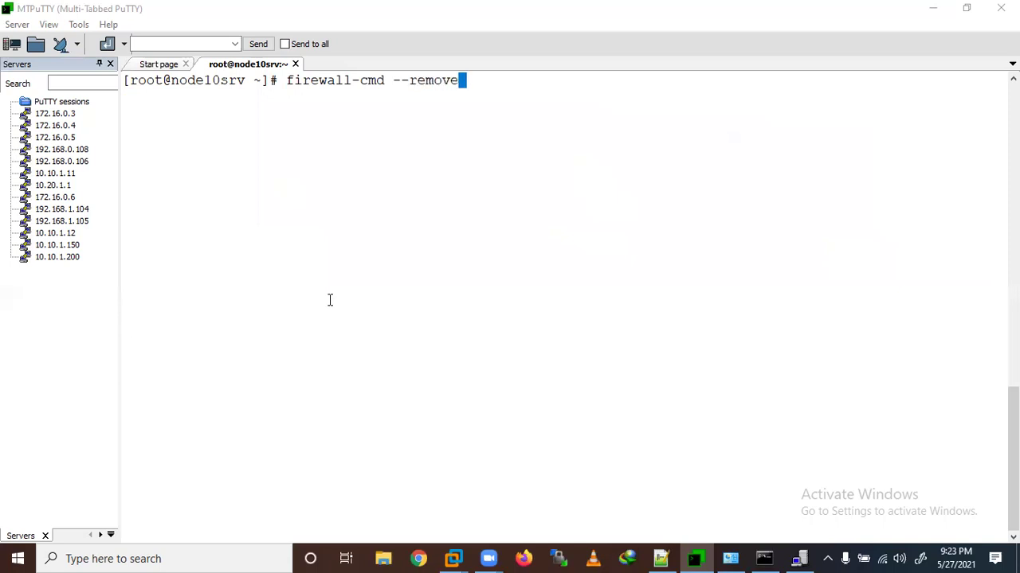
type("-service")
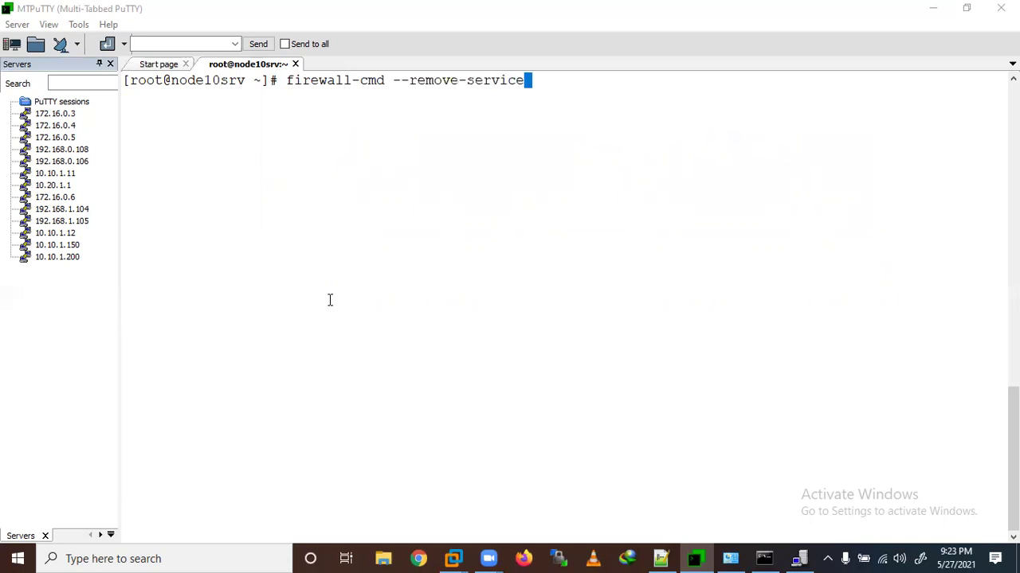
type("=samba")
key("Return")
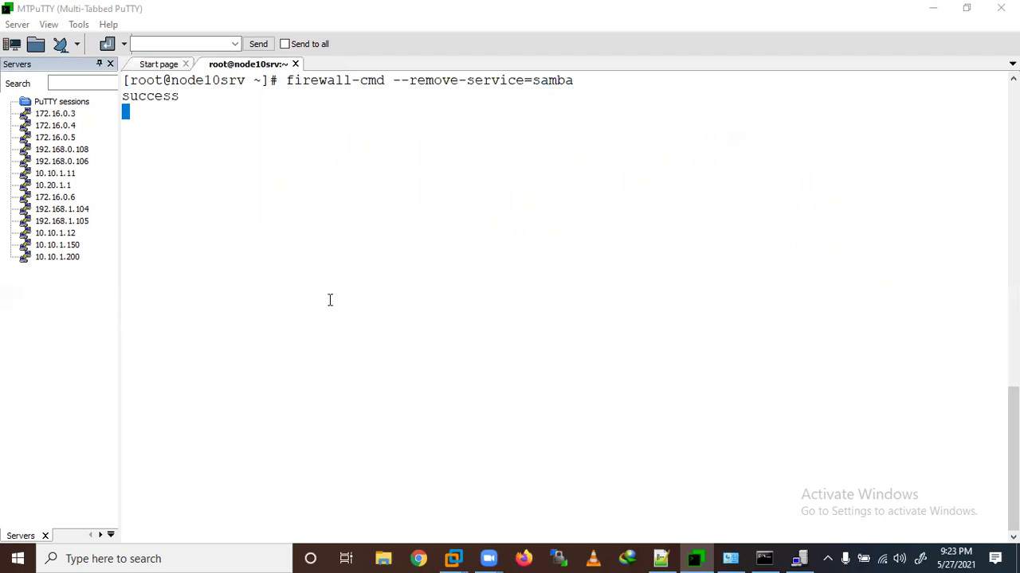
Step: List the allowed firewall services by running firewall-cmd --list-service
double_click(355, 80)
right_click(355, 86)
type("--")
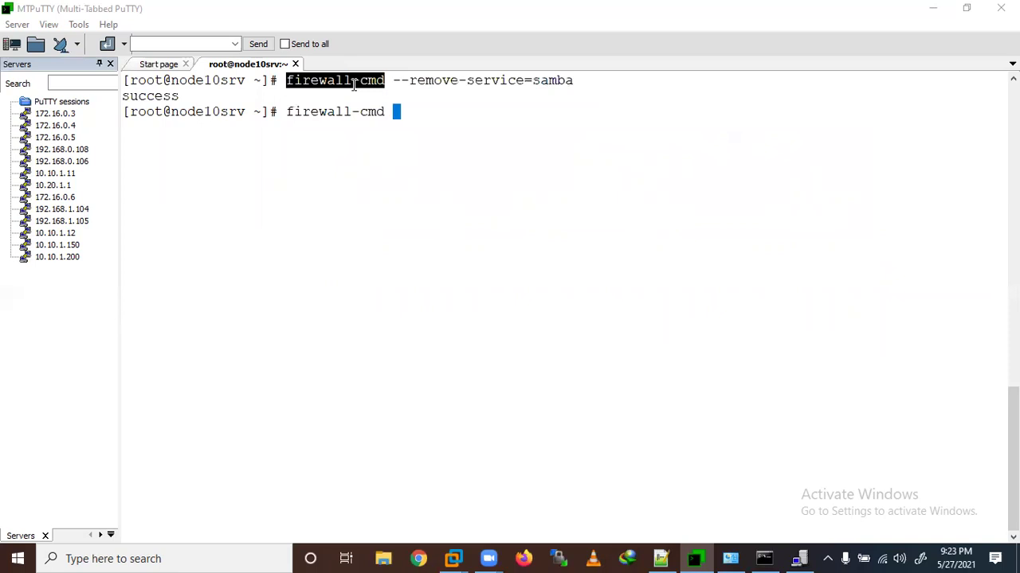
type("list=")
key("BackSpace")
type("-ser")
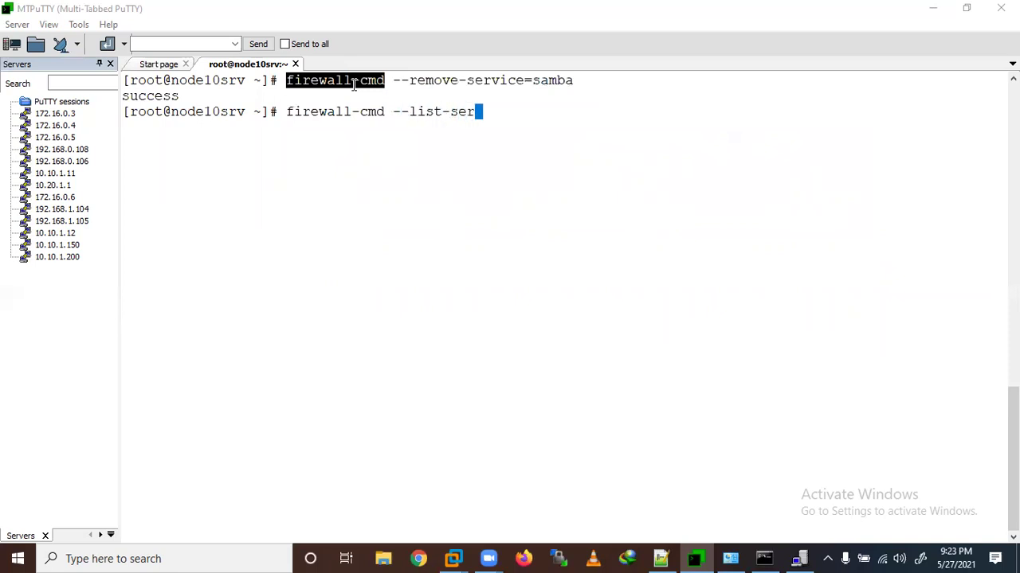
type("vice")
key("Return")
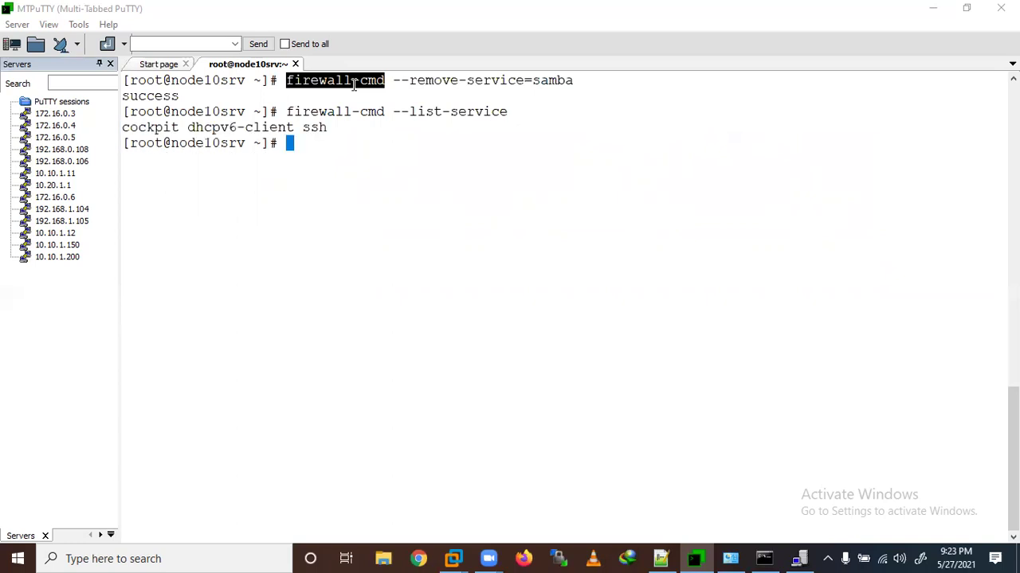
Step: Check which ports the Samba daemon listens on by running lsof -i -P |grep -i smb
type("lsof -i -P |grep")
key("BackSpace")
type("-")
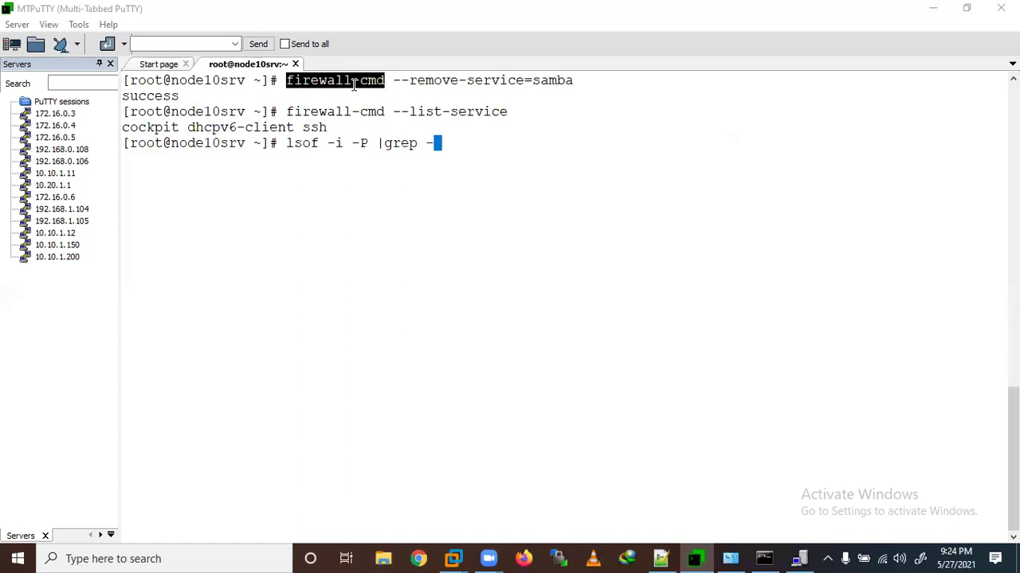
type("i smb")
key("Return")
Step: Launch telnet 10.10.1.200 139 from the Windows Run dialog
key("super+r")
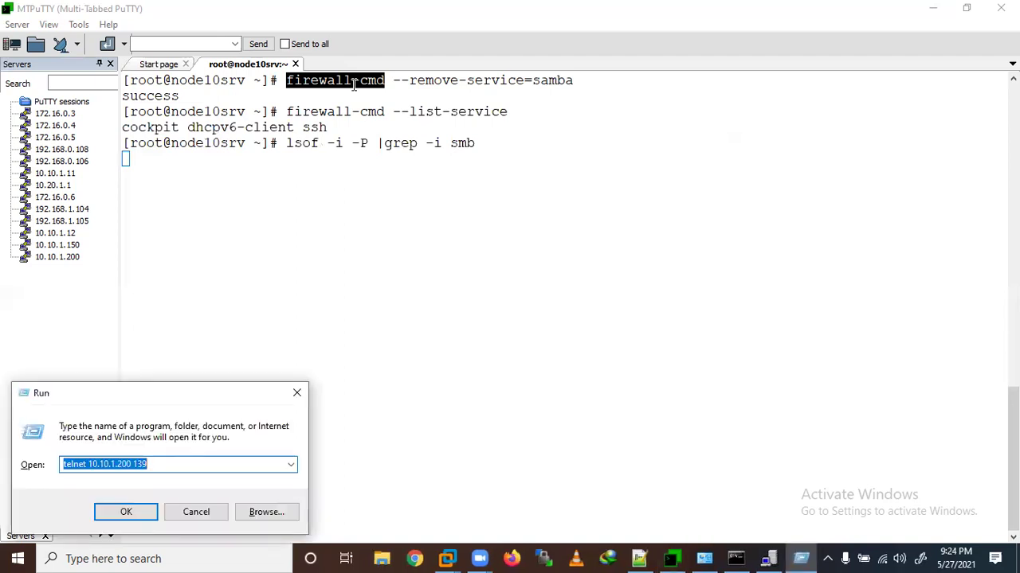
left_click(126, 513)
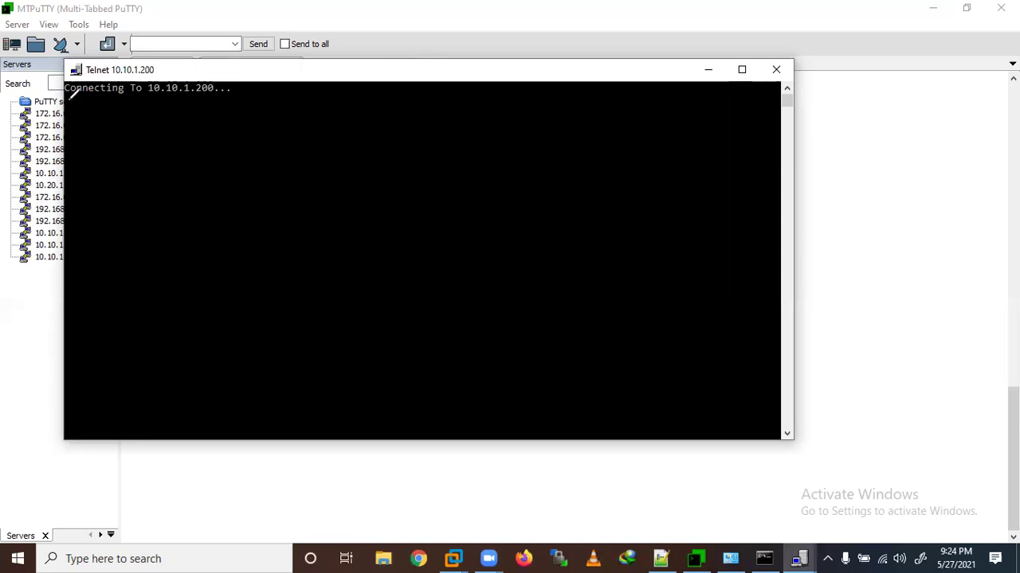
Step: Circle the Telnet window's title and connecting message in red and draw a downward arrow below the circle
key("ctrl+2")
mouse_move(66, 112)
left_mouse_down()
mouse_move(266, 90)
mouse_move(68, 68)
left_mouse_up()
left_click_drag(213, 110, 241, 163)
mouse_move(238, 113)
left_mouse_down()
mouse_move(253, 151)
mouse_move(270, 137)
left_mouse_up()
Step: Write "139 ports is not" in red below the arrow
mouse_move(237, 212)
left_mouse_down()
mouse_move(249, 253)
mouse_move(294, 232)
left_mouse_up()
mouse_move(304, 189)
left_mouse_down()
mouse_move(310, 182)
mouse_move(312, 225)
left_mouse_up()
mouse_move(308, 261)
left_mouse_down()
mouse_move(366, 223)
mouse_move(376, 239)
left_mouse_up()
left_click_drag(388, 217, 388, 241)
left_click_drag(422, 194, 430, 218)
mouse_move(444, 182)
left_mouse_down()
mouse_move(435, 210)
mouse_move(468, 177)
left_mouse_up()
mouse_move(422, 268)
left_mouse_down()
mouse_move(428, 299)
mouse_move(448, 269)
left_mouse_up()
left_click_drag(466, 253, 452, 280)
left_click_drag(477, 223, 480, 259)
left_click_drag(470, 257, 492, 238)
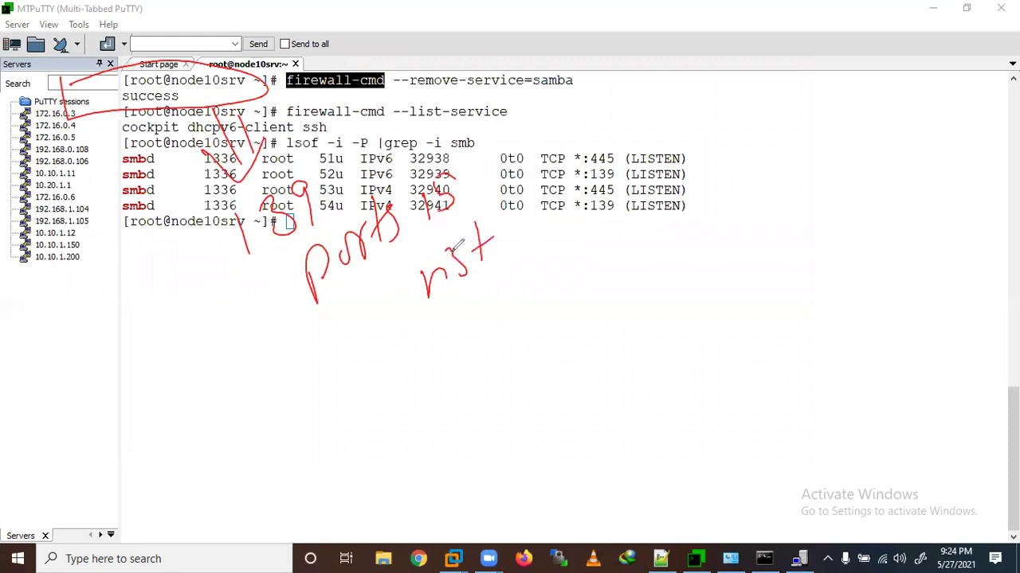
Step: Redraw the last letters of the handwritten "not" and write an underlined "enabled" below it
key("ctrl+z")
key("ctrl+z")
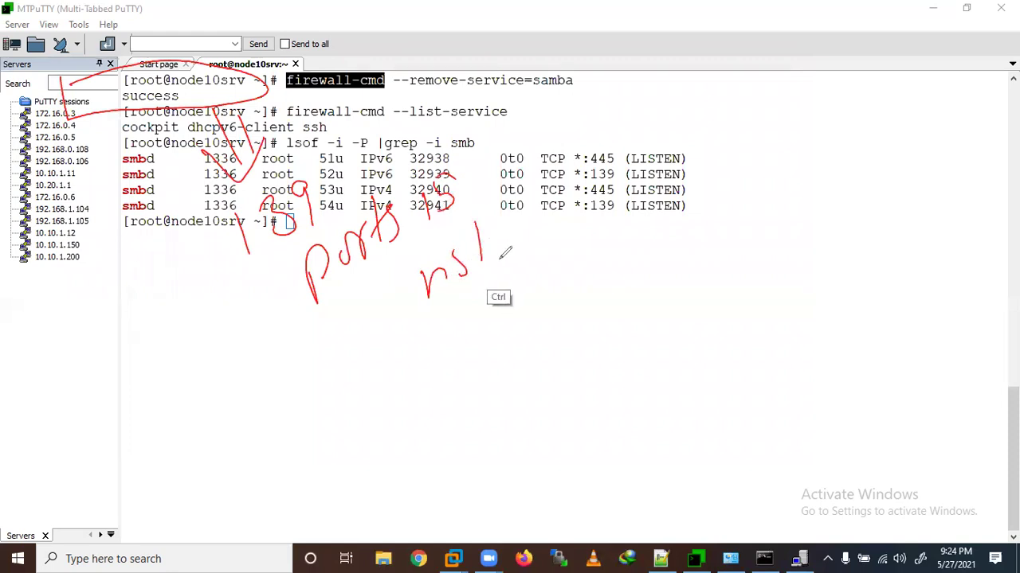
key("ctrl+z")
left_click_drag(470, 256, 468, 255)
mouse_move(483, 242)
left_mouse_down()
mouse_move(493, 236)
mouse_move(483, 316)
left_mouse_up()
left_click_drag(506, 288, 545, 287)
left_click_drag(557, 244, 562, 277)
mouse_move(576, 223)
left_mouse_down()
mouse_move(575, 273)
mouse_move(590, 265)
left_mouse_up()
left_click_drag(613, 221, 610, 271)
left_click_drag(529, 317, 622, 277)
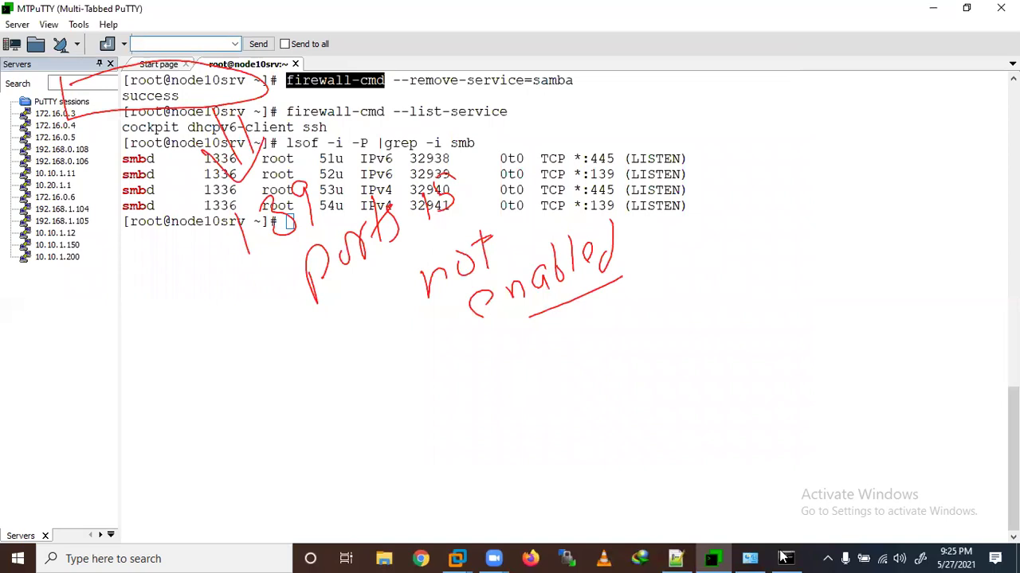
Step: Open the Windows Run dialog
left_click(676, 440)
key("super+r")
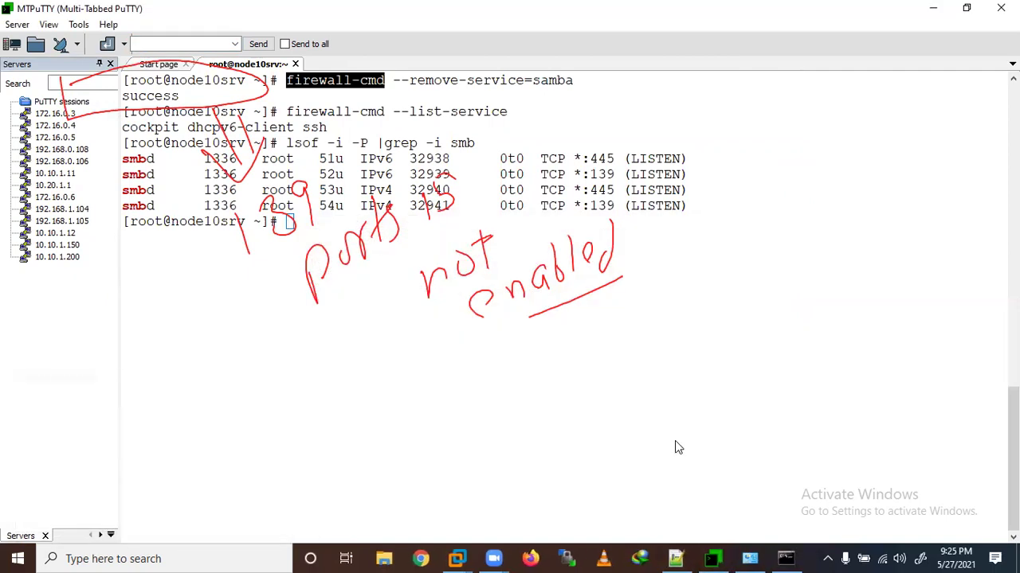